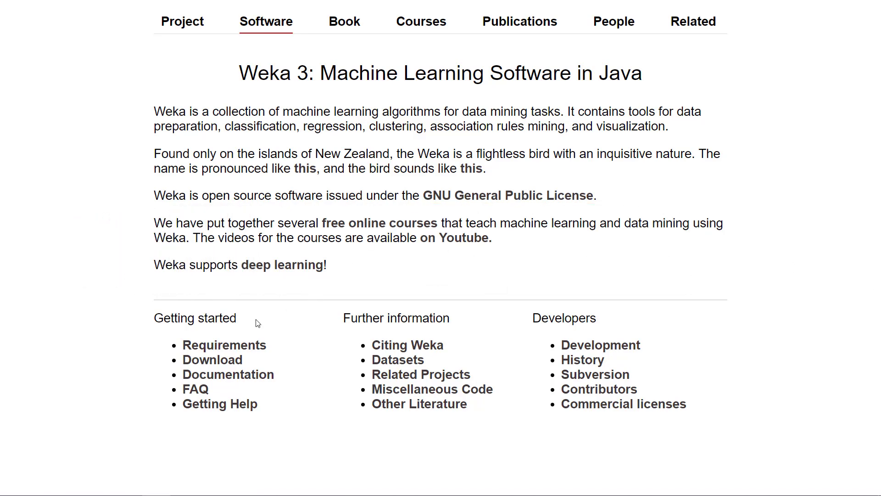
Step: Open the Weka website's Downloading and installing Weka page from Getting started
{"action": "left_click", "coordinate": [307, 376]}
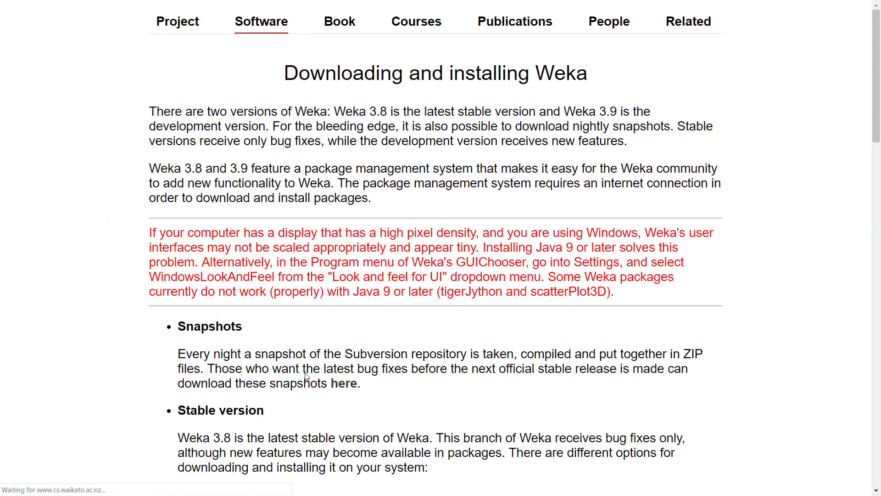
Step: Scroll down the Weka download page before moving on to Kaggle's home page
{"action": "scroll", "coordinate": [307, 377], "scroll_direction": "down", "scroll_amount": 8}
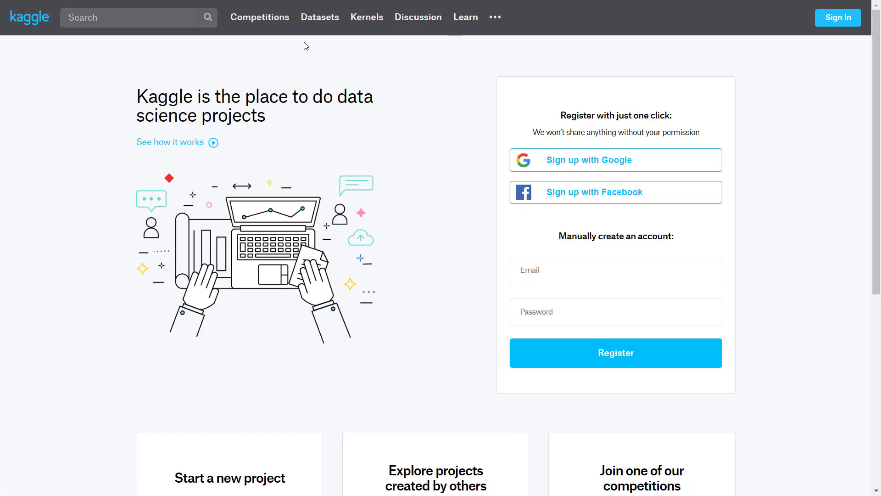
Step: Go to Kaggle's Competitions page and scroll through the competition listing
{"action": "left_click", "coordinate": [271, 24]}
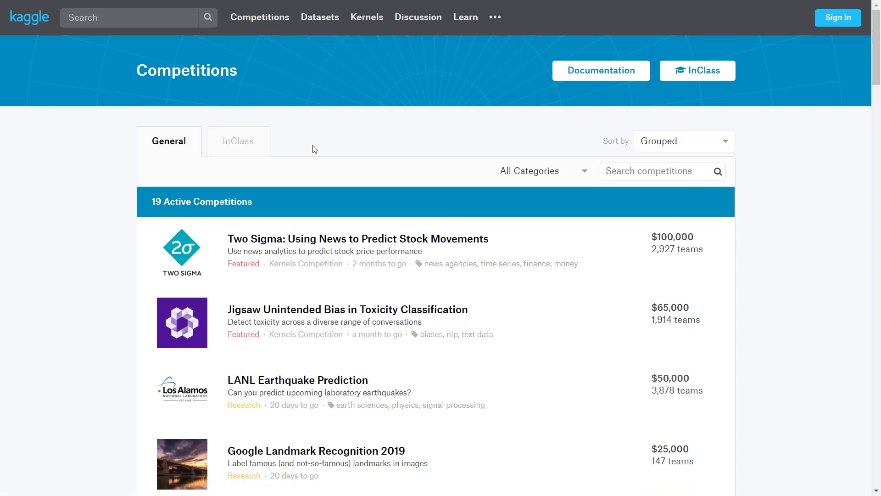
{"action": "scroll", "coordinate": [310, 158], "scroll_direction": "down", "scroll_amount": 1}
{"action": "scroll", "coordinate": [287, 184], "scroll_direction": "down", "scroll_amount": 3}
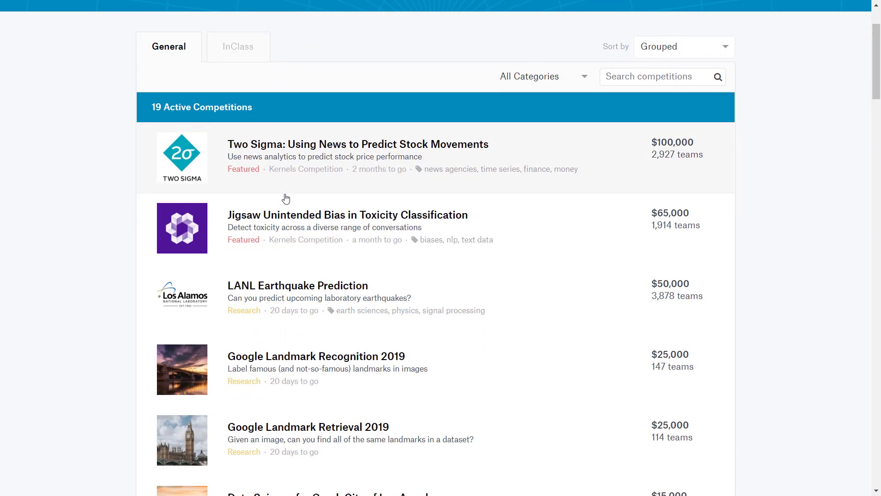
{"action": "scroll", "coordinate": [286, 197], "scroll_direction": "up", "scroll_amount": 2}
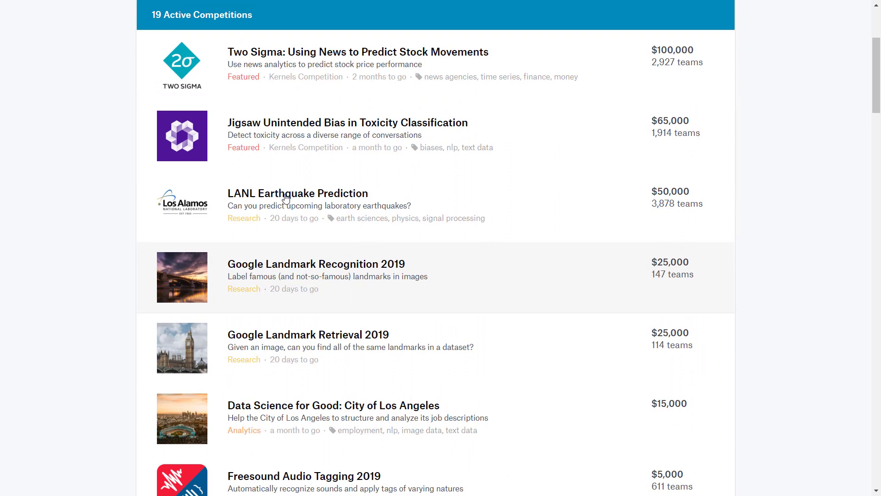
{"action": "mouse_move", "coordinate": [290, 193]}
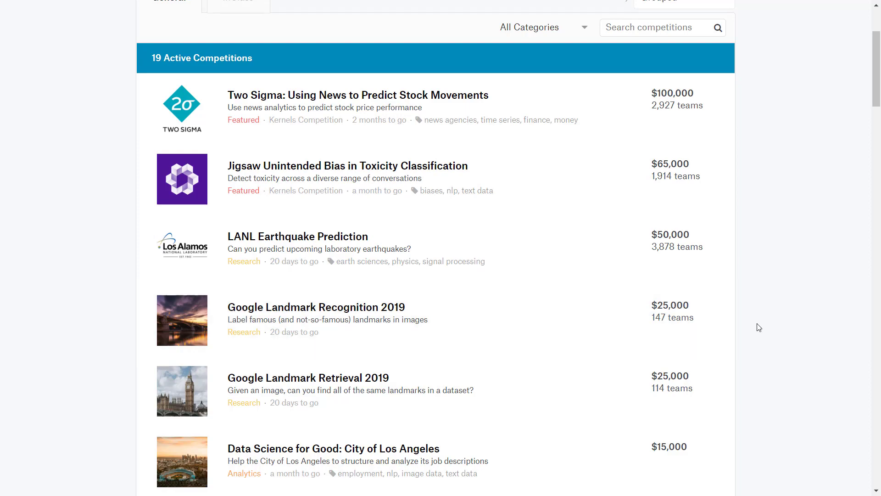
{"action": "scroll", "coordinate": [759, 327], "scroll_direction": "down", "scroll_amount": 3}
{"action": "scroll", "coordinate": [759, 327], "scroll_direction": "up", "scroll_amount": 3}
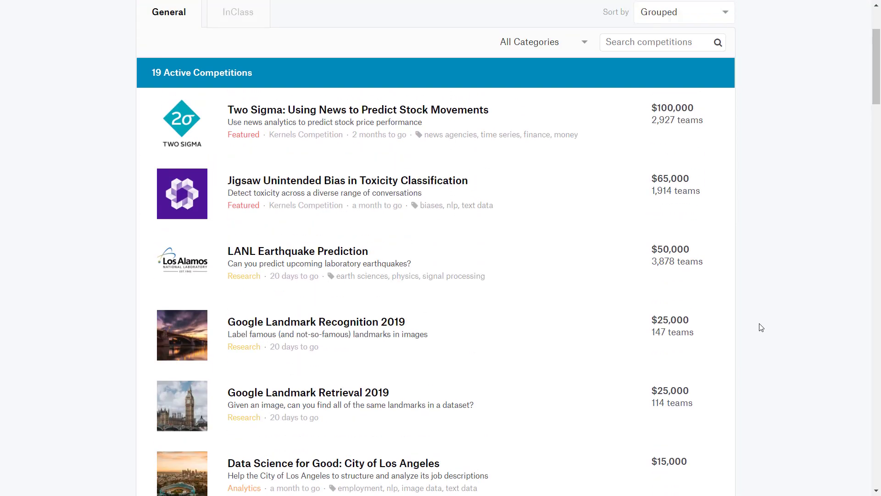
{"action": "scroll", "coordinate": [761, 327], "scroll_direction": "down", "scroll_amount": 8}
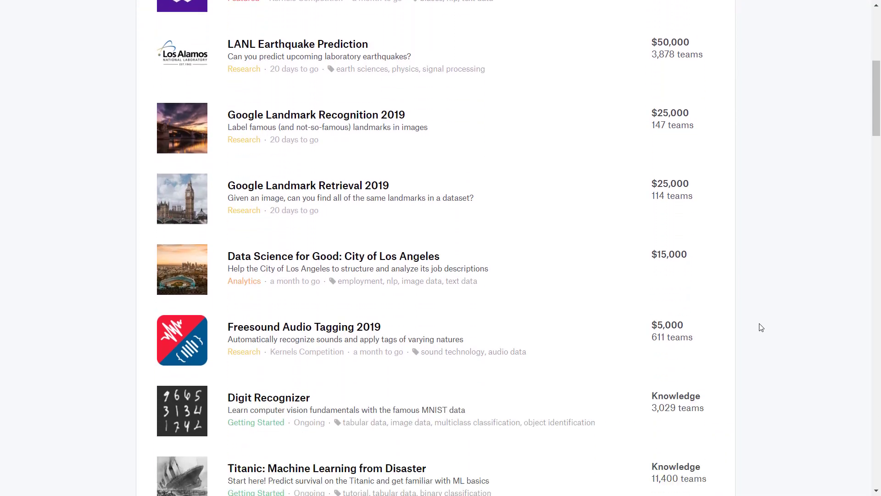
{"action": "scroll", "coordinate": [761, 327], "scroll_direction": "down", "scroll_amount": 17}
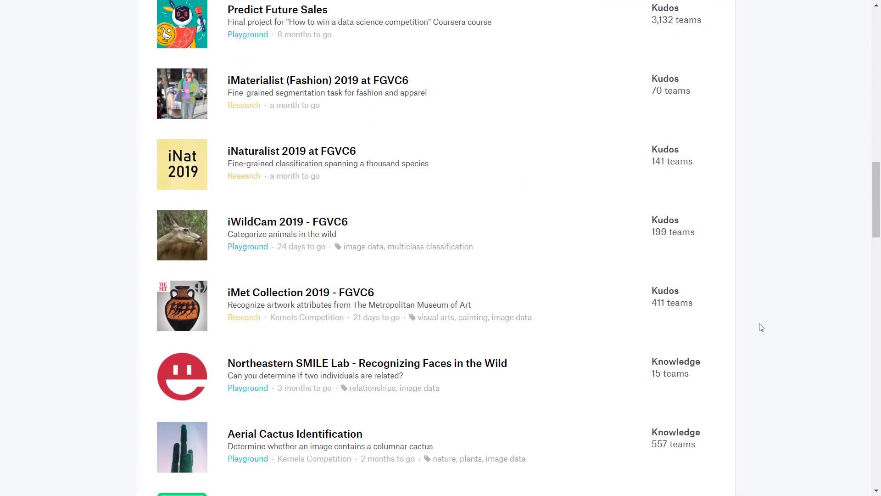
{"action": "scroll", "coordinate": [761, 327], "scroll_direction": "down", "scroll_amount": 4}
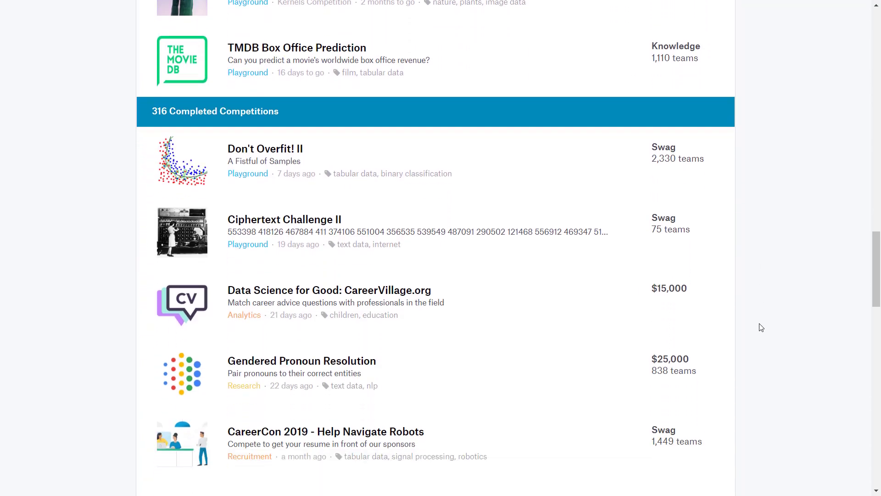
Step: Sort the competitions by Prize, led by the $1,500,000 Passenger Screening Algorithm Challenge
{"action": "scroll", "coordinate": [767, 324], "scroll_direction": "up", "scroll_amount": 1}
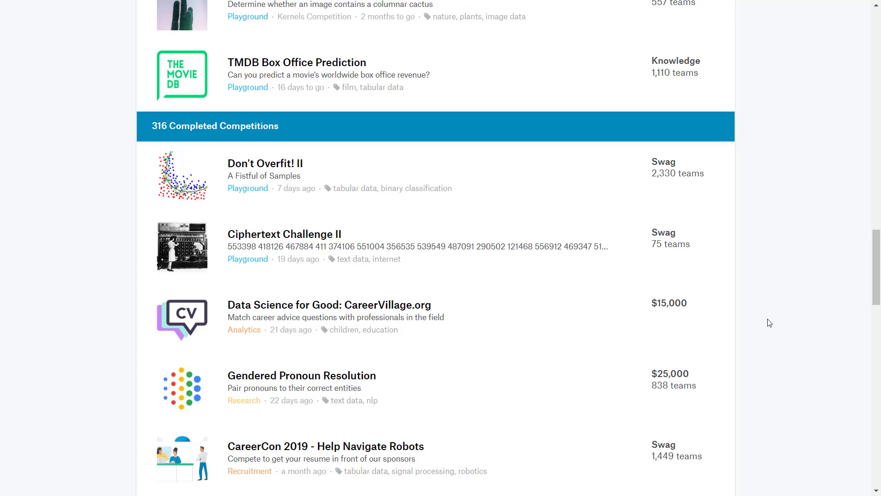
{"action": "scroll", "coordinate": [770, 323], "scroll_direction": "up", "scroll_amount": 7}
{"action": "scroll", "coordinate": [770, 323], "scroll_direction": "up", "scroll_amount": 20}
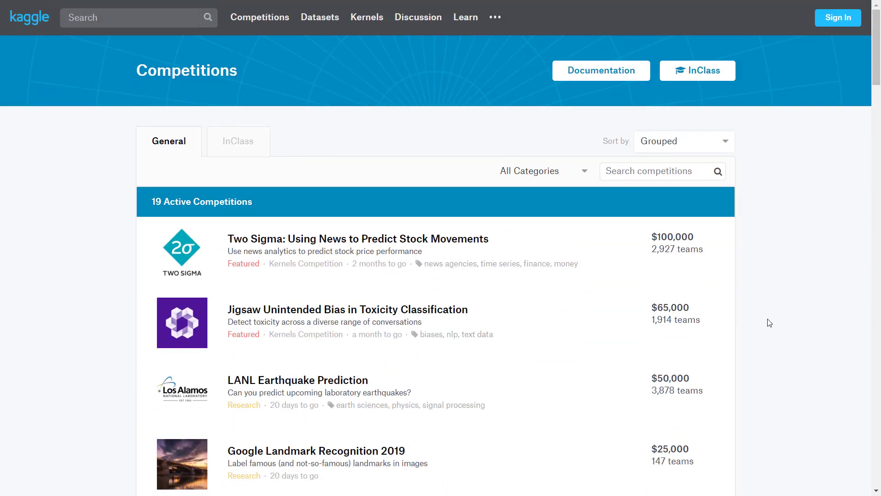
{"action": "left_click", "coordinate": [714, 142]}
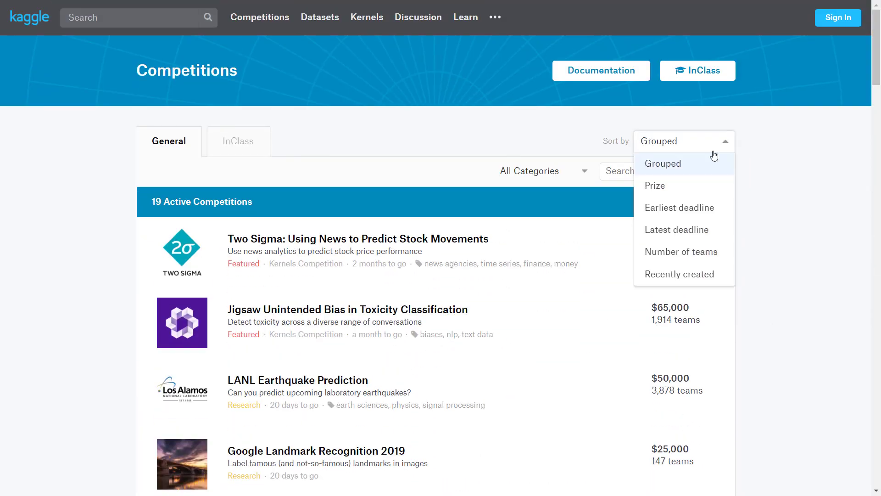
{"action": "left_click", "coordinate": [711, 185]}
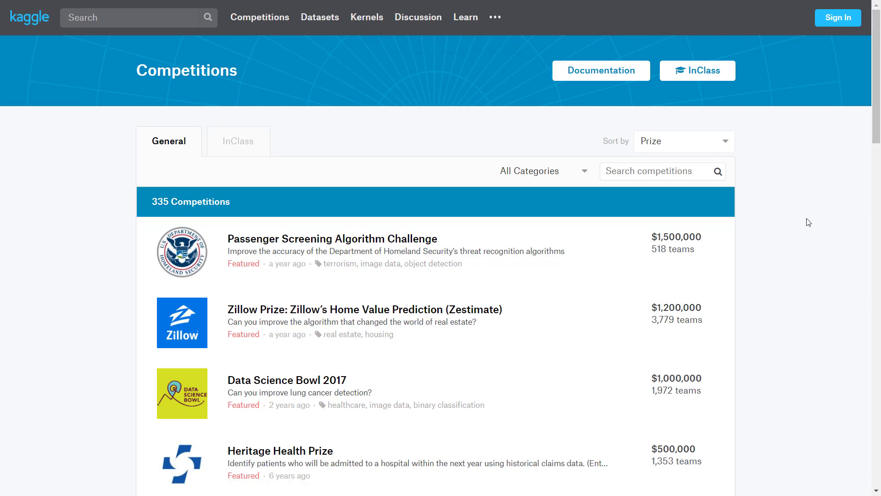
Step: Go to Kaggle's public Datasets listing and browse the 16,652 datasets
{"action": "left_click", "coordinate": [330, 21]}
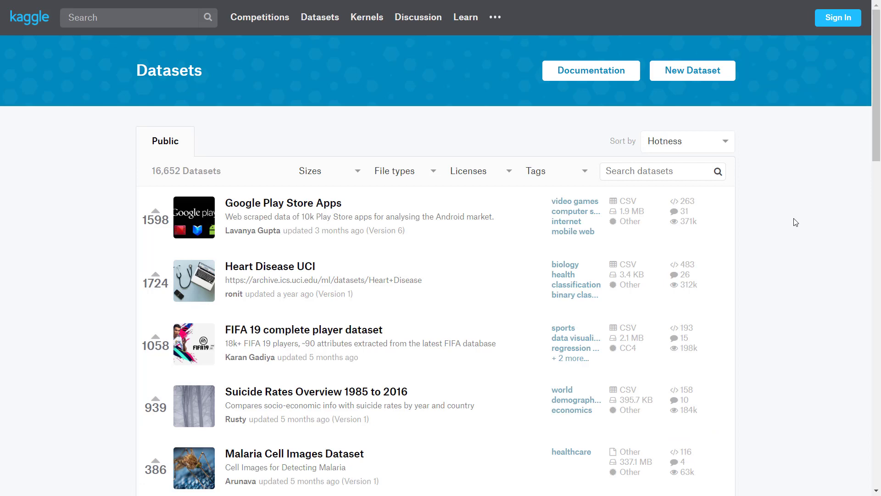
{"action": "scroll", "coordinate": [796, 222], "scroll_direction": "down", "scroll_amount": 12}
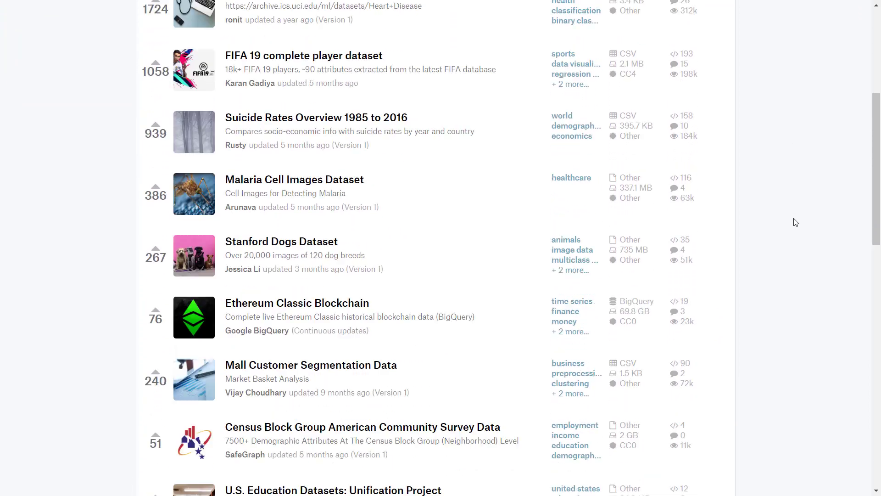
{"action": "scroll", "coordinate": [796, 222], "scroll_direction": "down", "scroll_amount": 2}
{"action": "scroll", "coordinate": [796, 222], "scroll_direction": "up", "scroll_amount": 14}
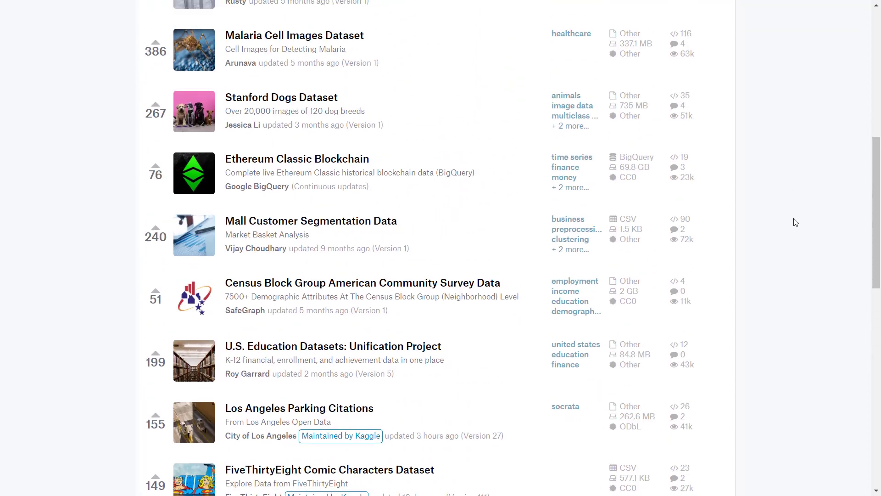
{"action": "scroll", "coordinate": [796, 222], "scroll_direction": "up", "scroll_amount": 1}
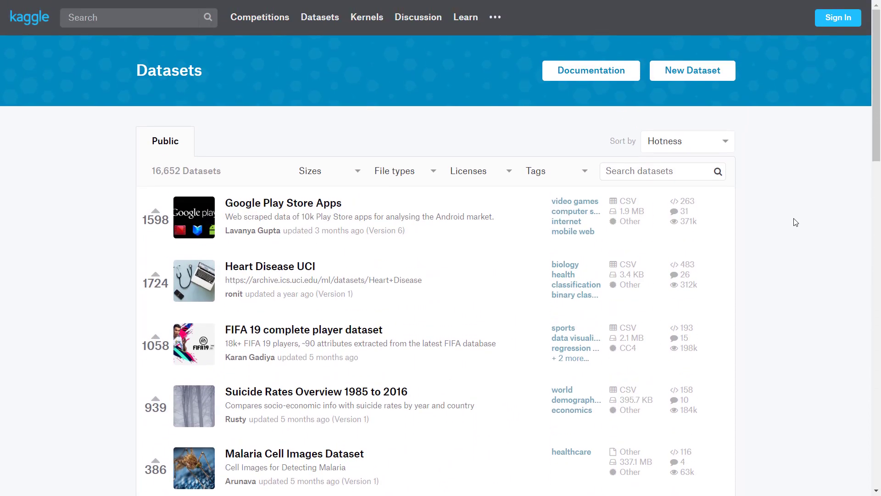
Step: Keep the datasets in Hotness order and bring up the Tags filter
{"action": "left_click", "coordinate": [728, 143]}
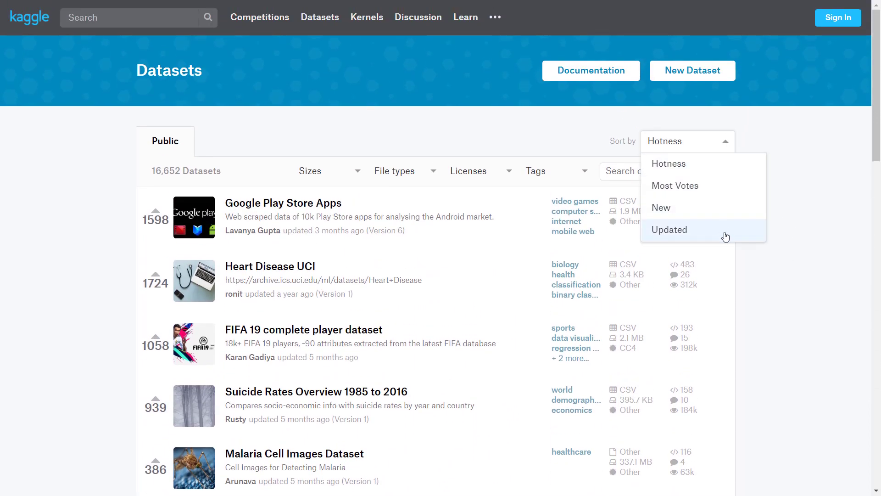
{"action": "left_click", "coordinate": [788, 177]}
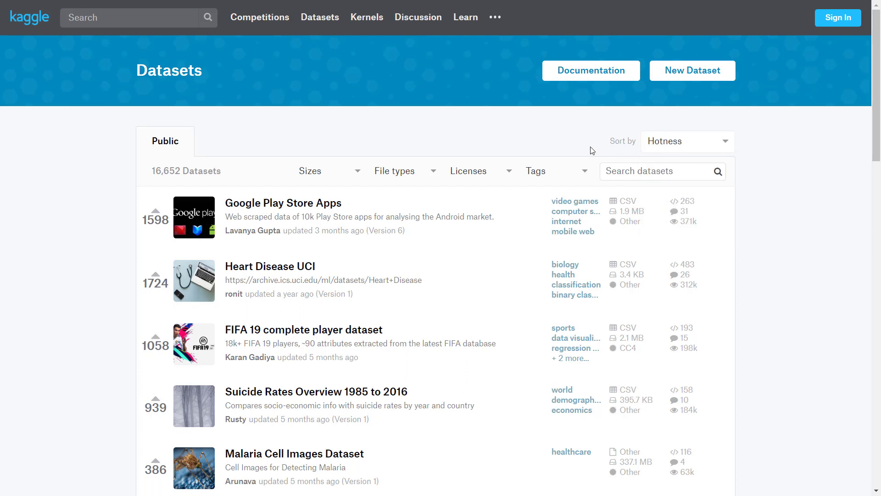
{"action": "left_click", "coordinate": [586, 173]}
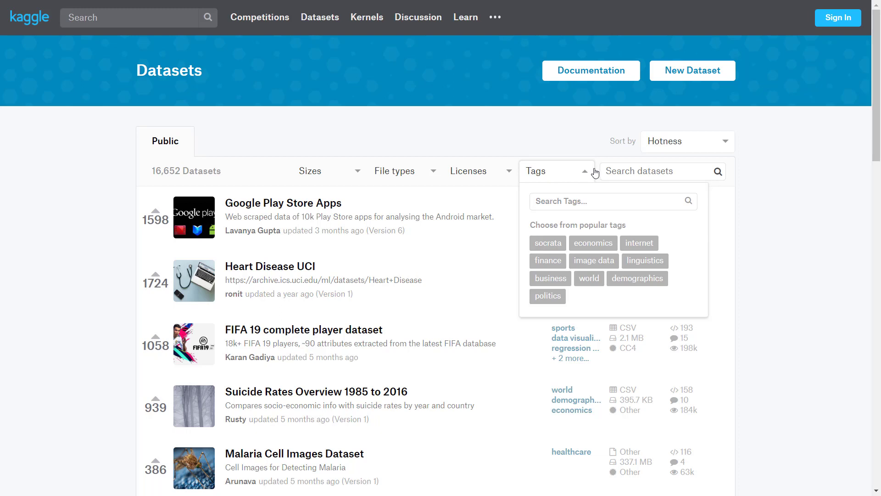
Step: Search tags for 'health' and filter the datasets by the healthcare tag
{"action": "type", "text": "health"}
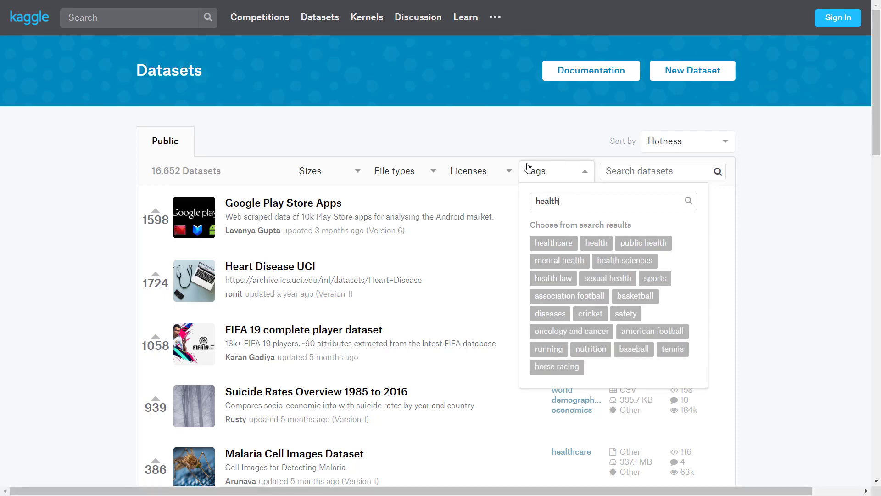
{"action": "left_click", "coordinate": [537, 246]}
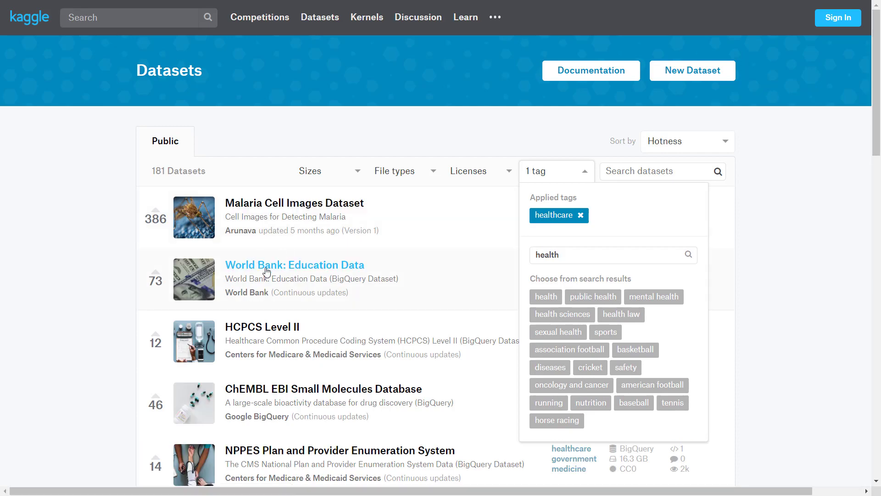
{"action": "scroll", "coordinate": [266, 272], "scroll_direction": "down", "scroll_amount": 10}
{"action": "scroll", "coordinate": [275, 274], "scroll_direction": "down", "scroll_amount": 13}
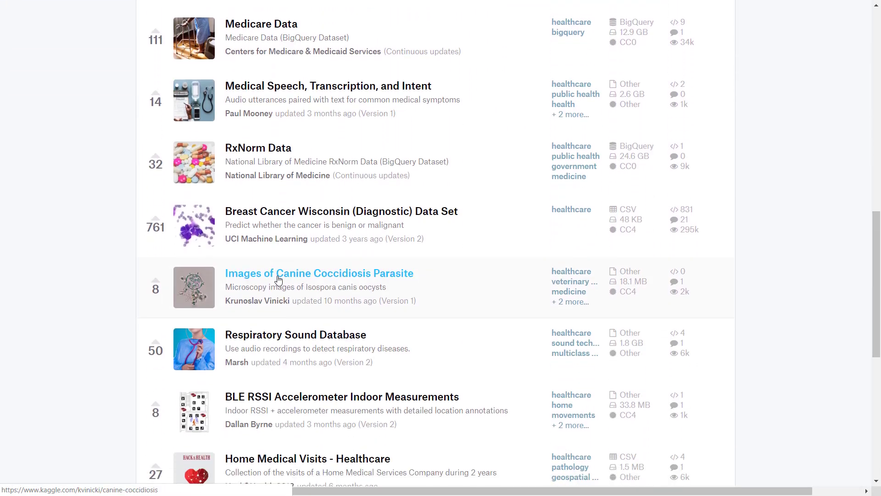
{"action": "scroll", "coordinate": [278, 280], "scroll_direction": "up", "scroll_amount": 20}
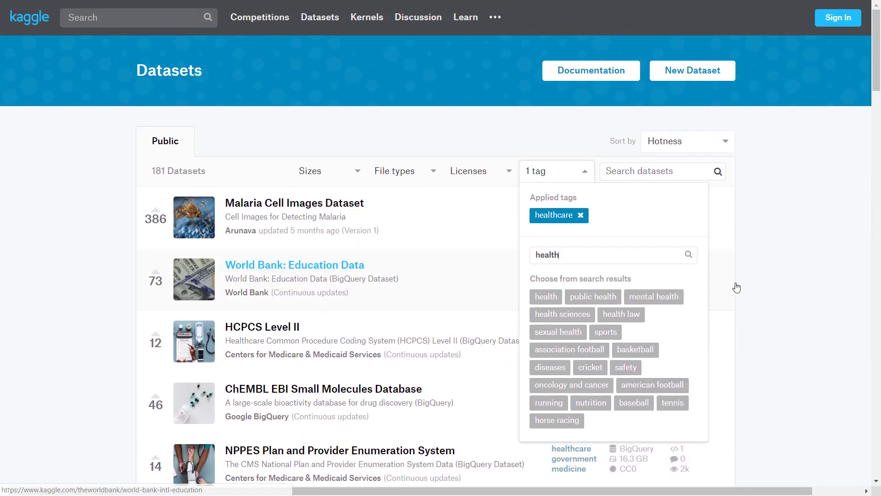
{"action": "left_click", "coordinate": [736, 284]}
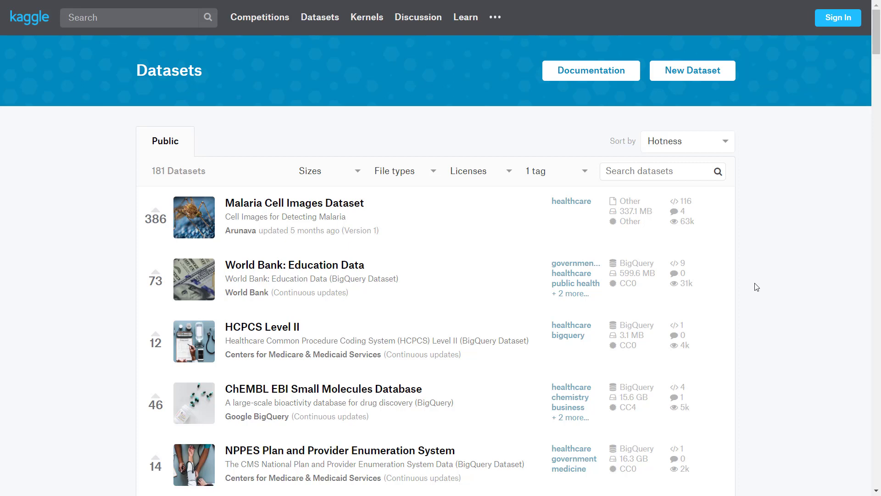
Step: Add the medicine tag via a 'medici' search, narrowing the list to 216 datasets
{"action": "left_click", "coordinate": [587, 172]}
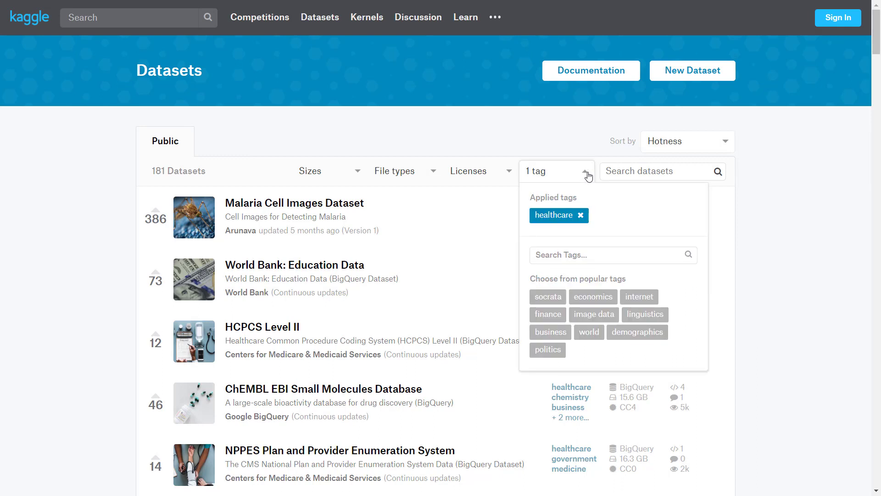
{"action": "left_click", "coordinate": [571, 259]}
{"action": "type", "text": "medici"}
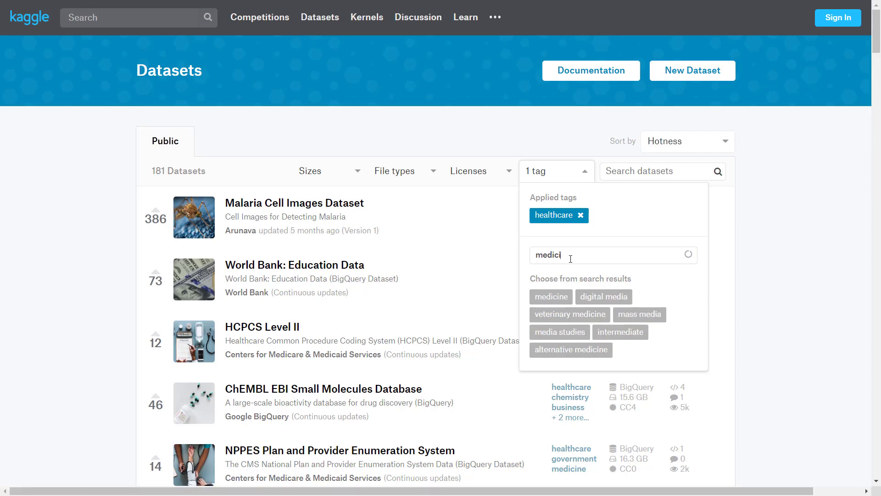
{"action": "left_click", "coordinate": [551, 296]}
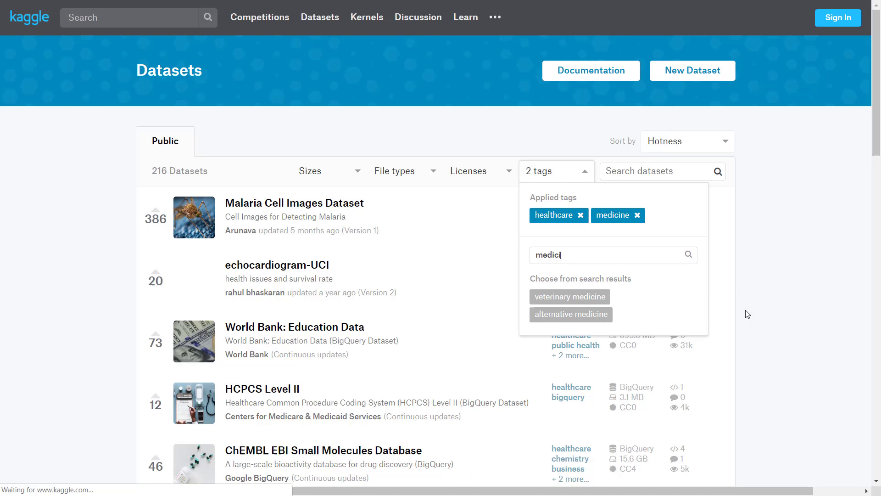
{"action": "left_click", "coordinate": [775, 258]}
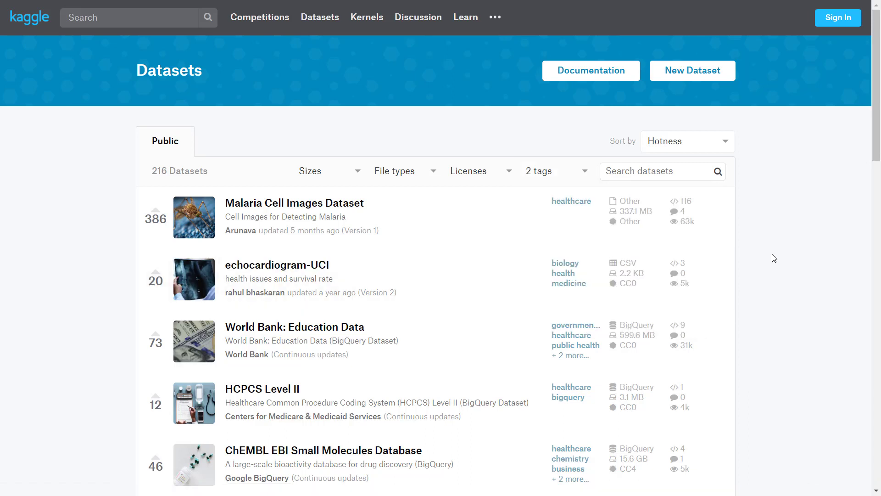
{"action": "left_click", "coordinate": [585, 175]}
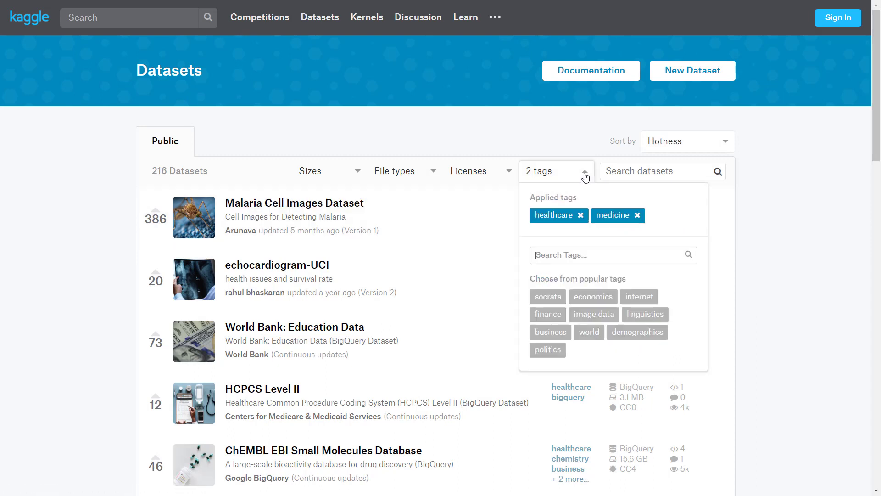
Step: Swap the healthcare tag for hospitals (64 datasets) and scroll to HCC dataset
{"action": "left_click", "coordinate": [580, 216]}
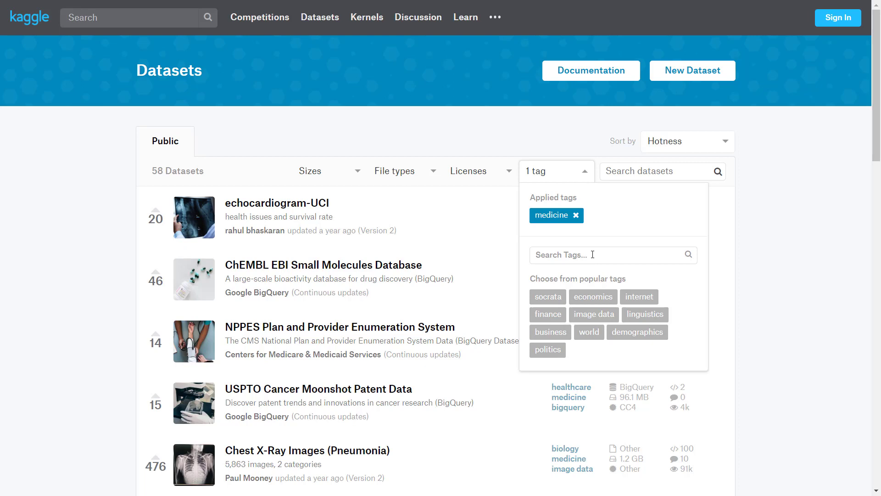
{"action": "type", "text": "ho"}
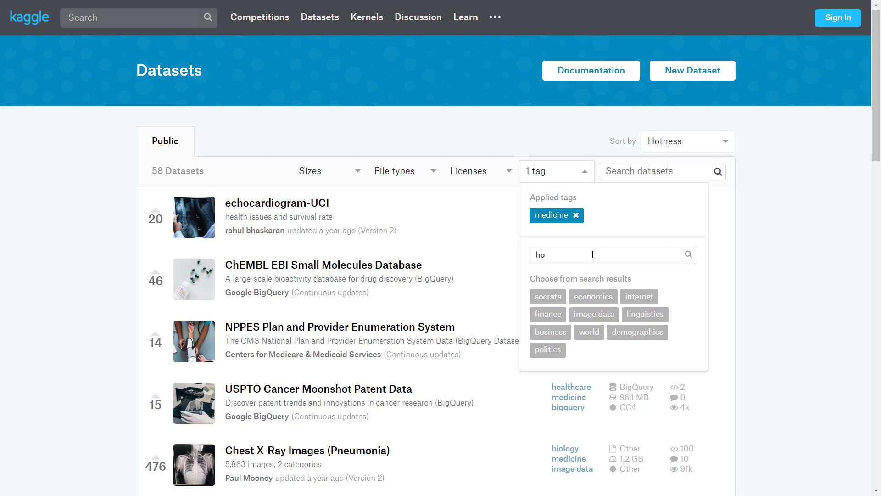
{"action": "type", "text": "spita"}
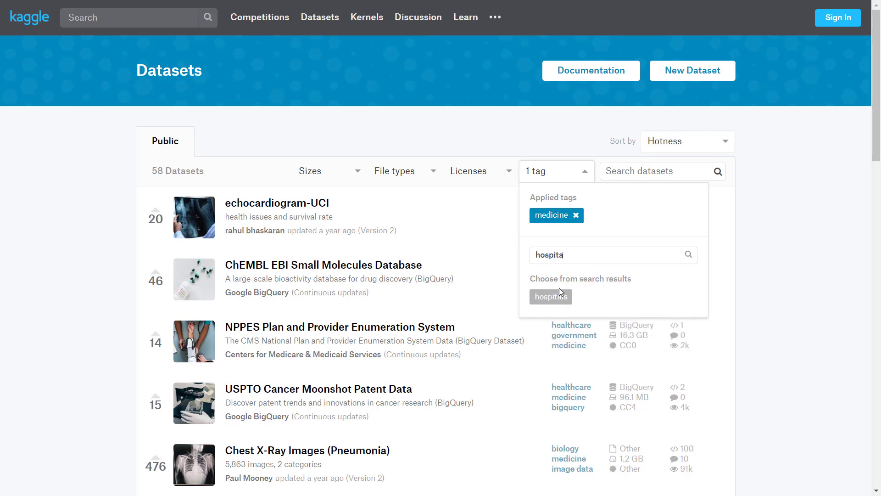
{"action": "left_click", "coordinate": [559, 290]}
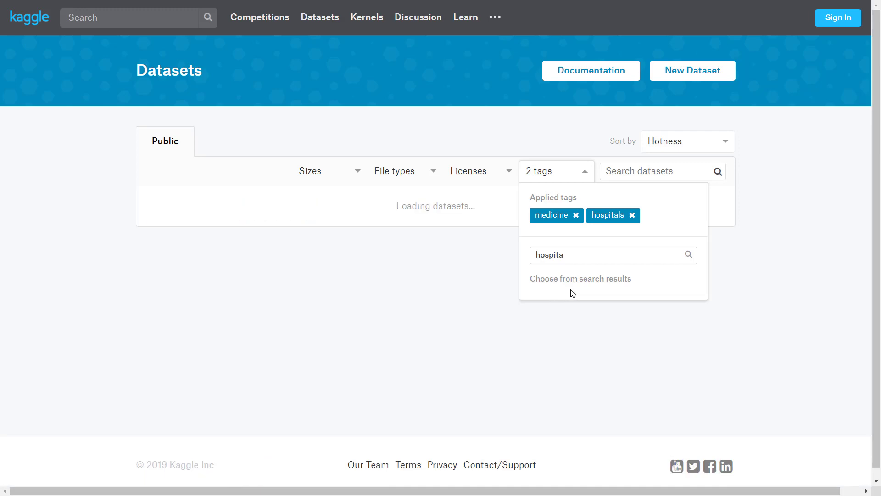
{"action": "left_click", "coordinate": [585, 175]}
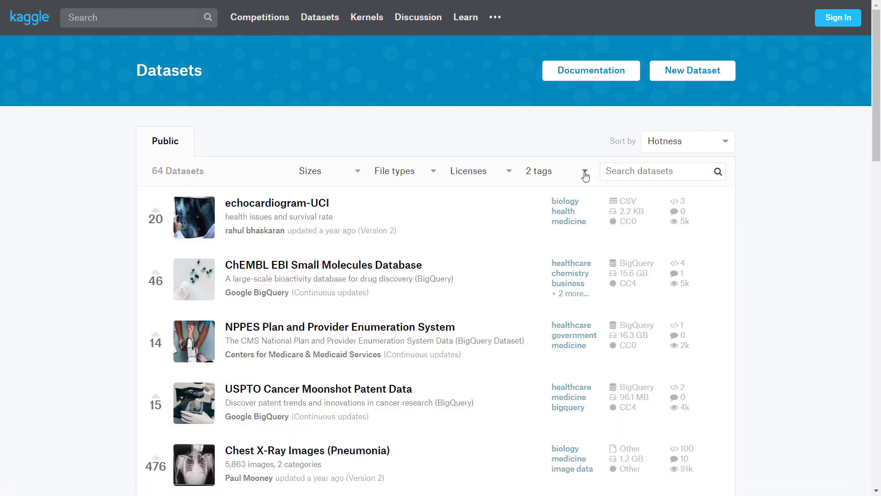
{"action": "scroll", "coordinate": [784, 286], "scroll_direction": "down", "scroll_amount": 15}
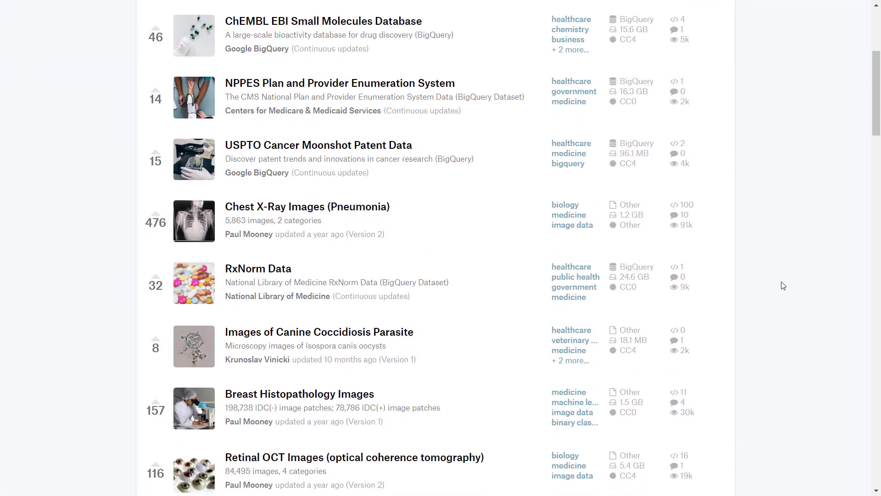
{"action": "scroll", "coordinate": [783, 285], "scroll_direction": "down", "scroll_amount": 13}
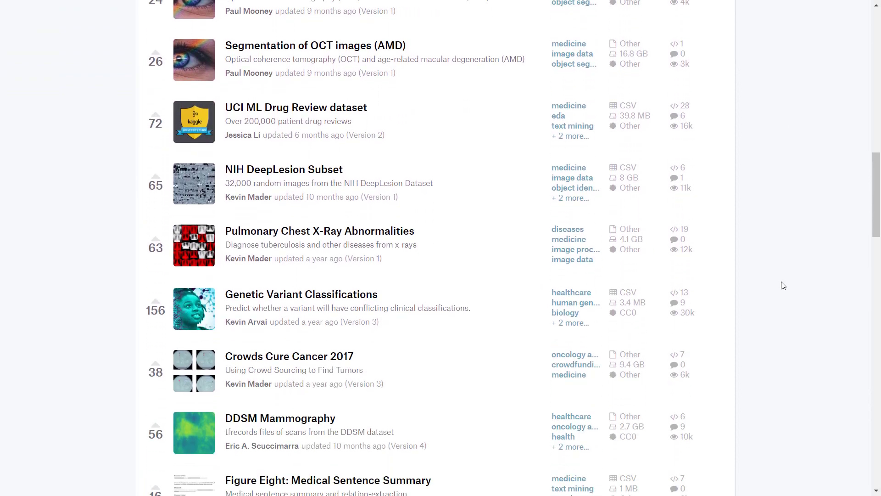
{"action": "scroll", "coordinate": [783, 286], "scroll_direction": "down", "scroll_amount": 5}
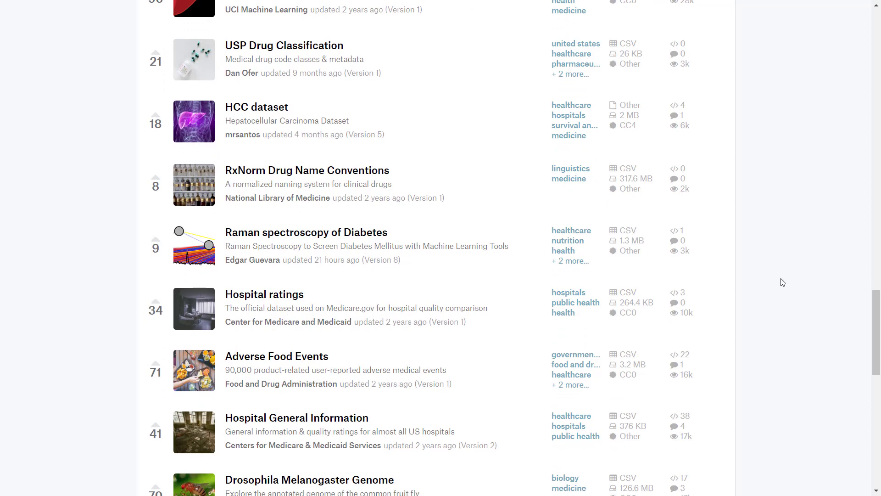
Step: Open the HCC dataset page, expand its full description, and scroll to the Data (2 MB) panel
{"action": "left_click", "coordinate": [267, 112]}
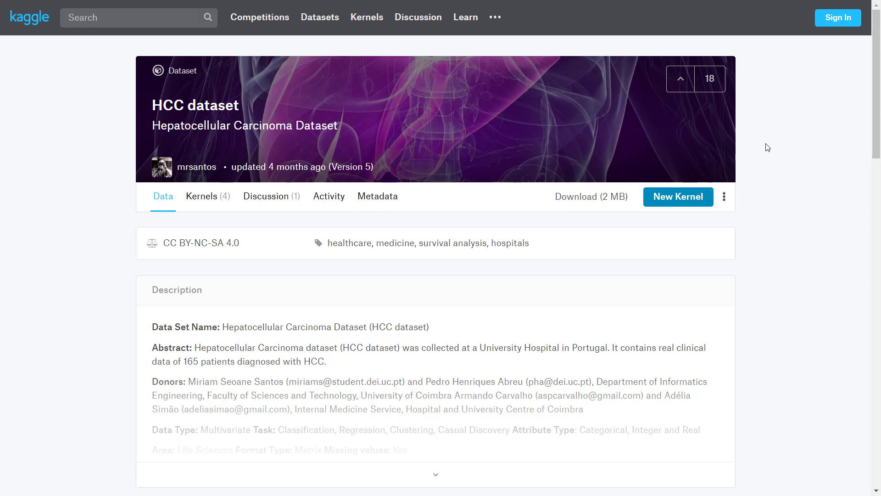
{"action": "scroll", "coordinate": [441, 151], "scroll_direction": "down", "scroll_amount": 1}
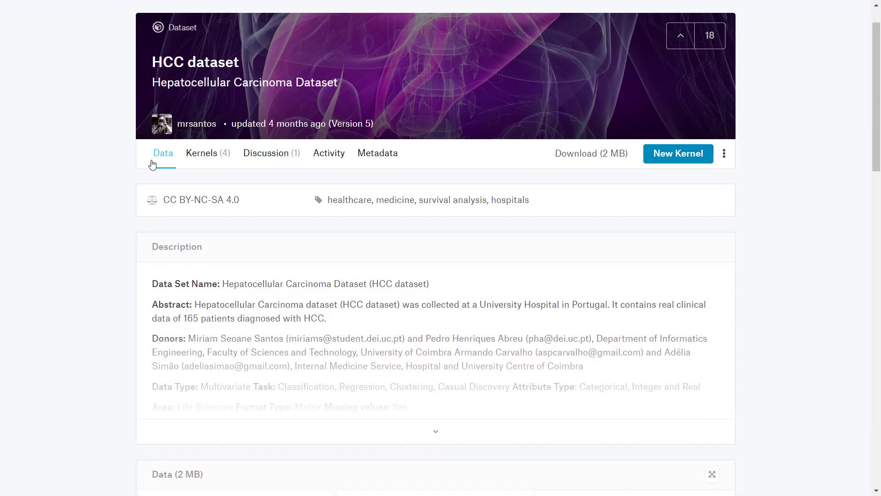
{"action": "scroll", "coordinate": [237, 238], "scroll_direction": "down", "scroll_amount": 2}
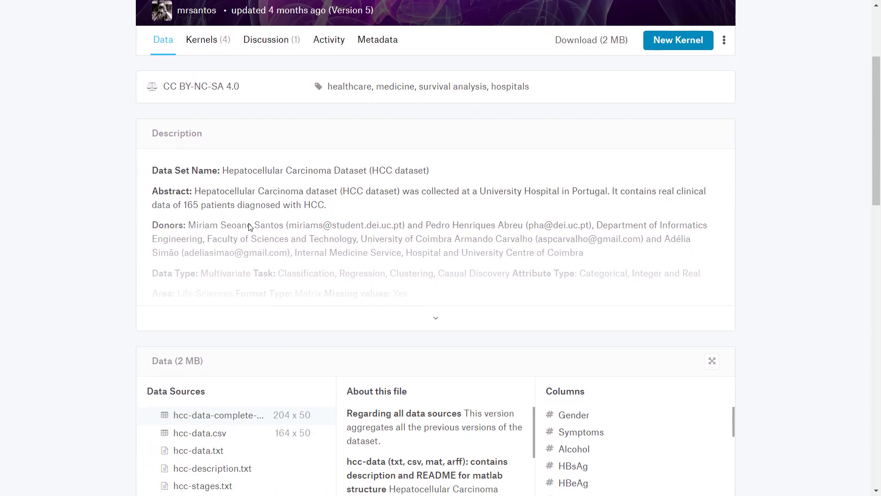
{"action": "left_click", "coordinate": [434, 317]}
{"action": "scroll", "coordinate": [424, 298], "scroll_direction": "down", "scroll_amount": 2}
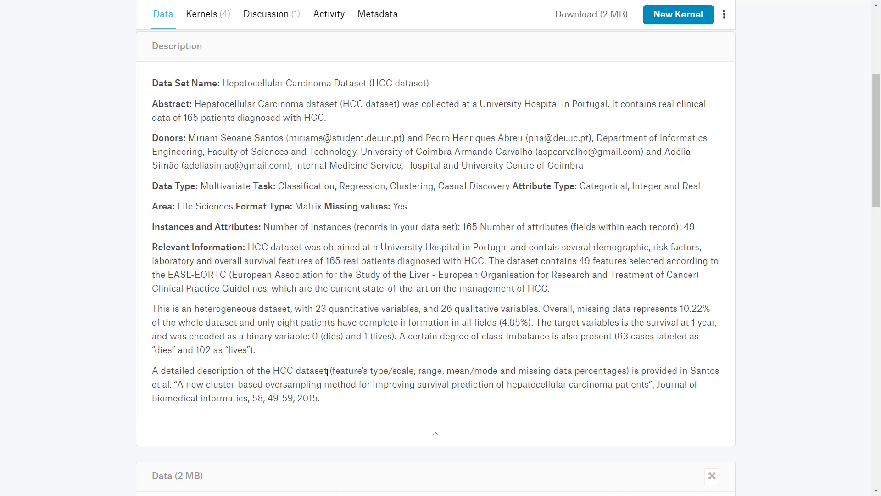
{"action": "scroll", "coordinate": [344, 383], "scroll_direction": "down", "scroll_amount": 6}
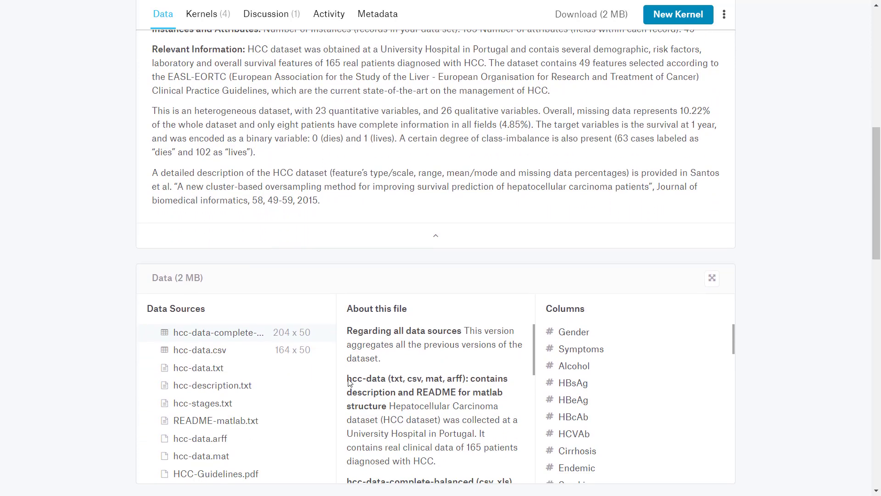
{"action": "scroll", "coordinate": [355, 376], "scroll_direction": "down", "scroll_amount": 2}
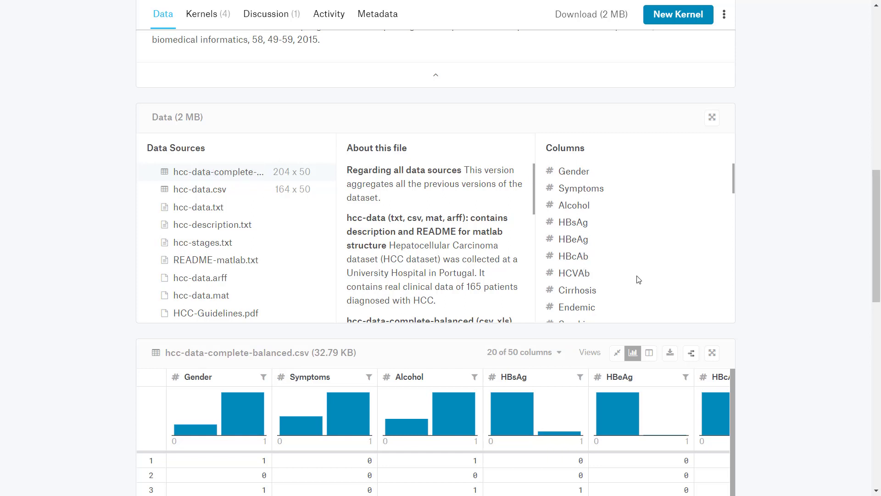
Step: Inspect the '20 of 50 columns' picker and cancel without changes
{"action": "scroll", "coordinate": [780, 269], "scroll_direction": "down", "scroll_amount": 2}
{"action": "scroll", "coordinate": [780, 268], "scroll_direction": "down", "scroll_amount": 4}
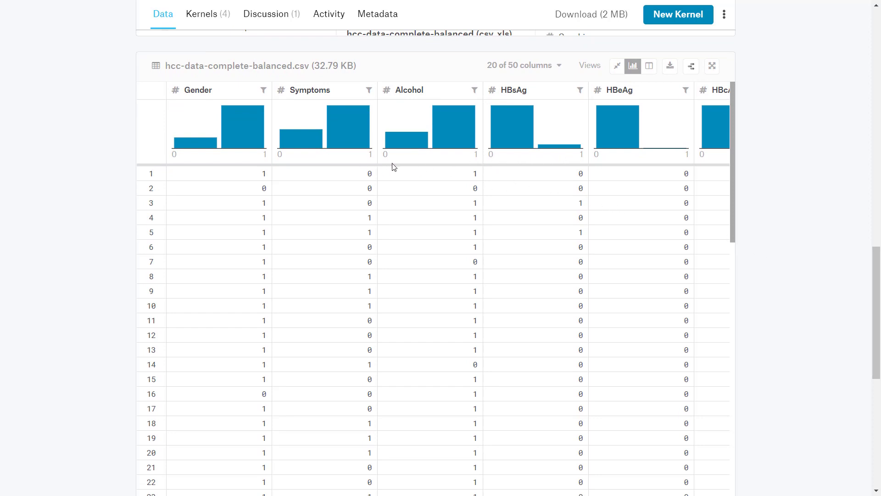
{"action": "left_click", "coordinate": [543, 68]}
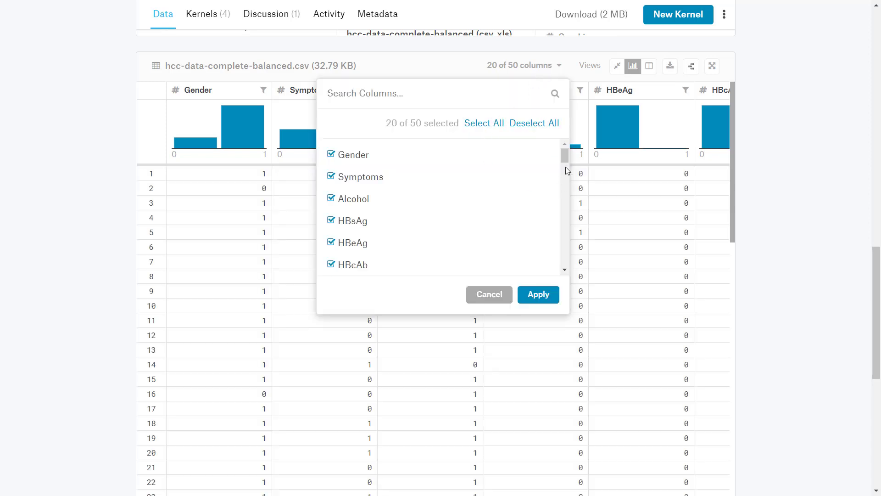
{"action": "left_click_drag", "start_coordinate": [566, 157], "coordinate": [553, 232]}
{"action": "left_click", "coordinate": [496, 295]}
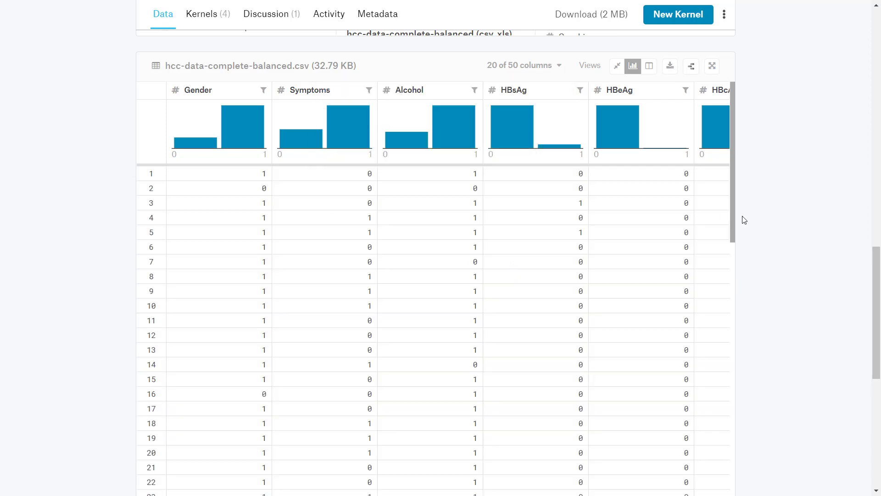
{"action": "left_click_drag", "start_coordinate": [733, 217], "coordinate": [729, 359]}
Step: Download the HCC dataset as hcc-dataset.zip with Download (2 MB)
{"action": "scroll", "coordinate": [765, 332], "scroll_direction": "up", "scroll_amount": 6}
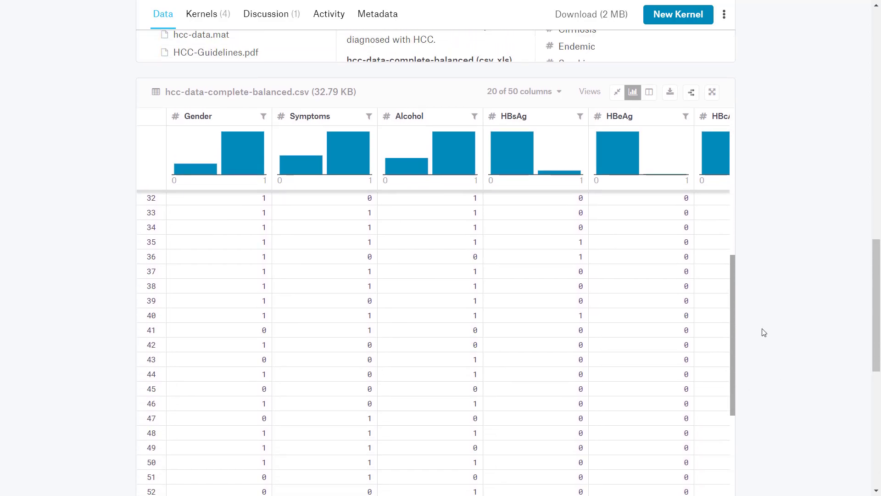
{"action": "scroll", "coordinate": [764, 332], "scroll_direction": "up", "scroll_amount": 8}
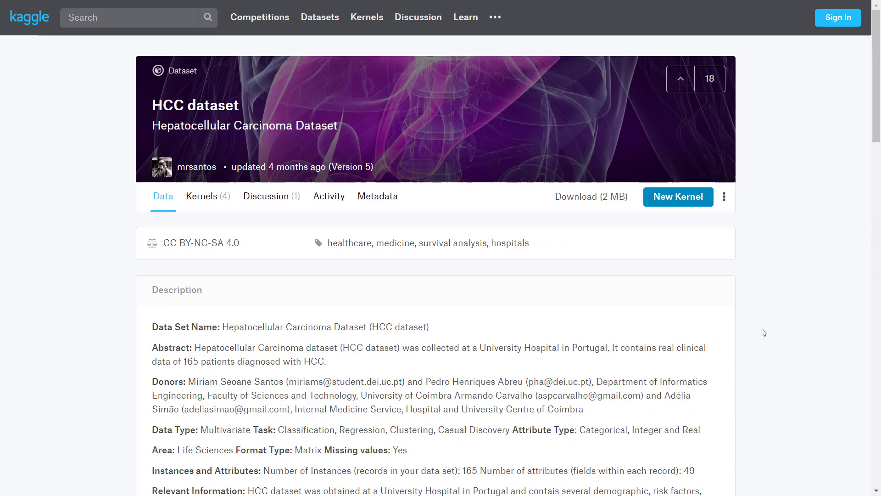
{"action": "left_click", "coordinate": [592, 198]}
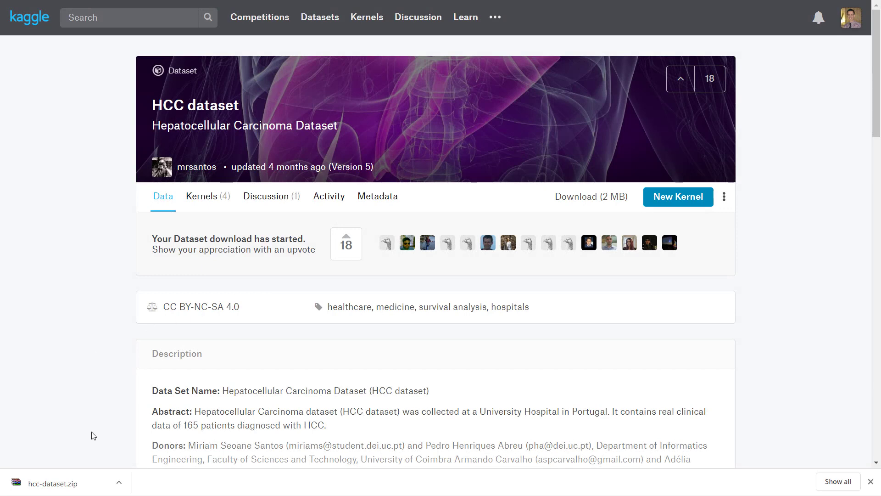
Step: Open the downloaded hcc-dataset.zip and enter the extracted hcc-dataset folder in Downloads
{"action": "left_click", "coordinate": [84, 488]}
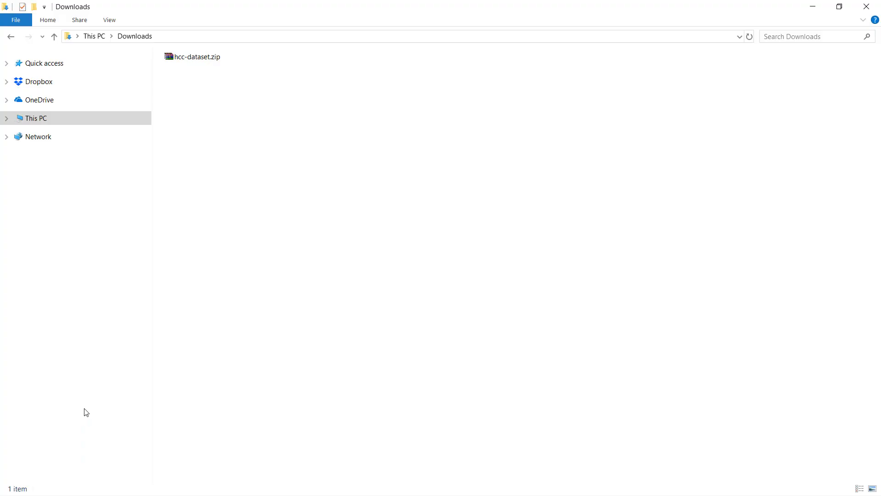
{"action": "left_click", "coordinate": [207, 59]}
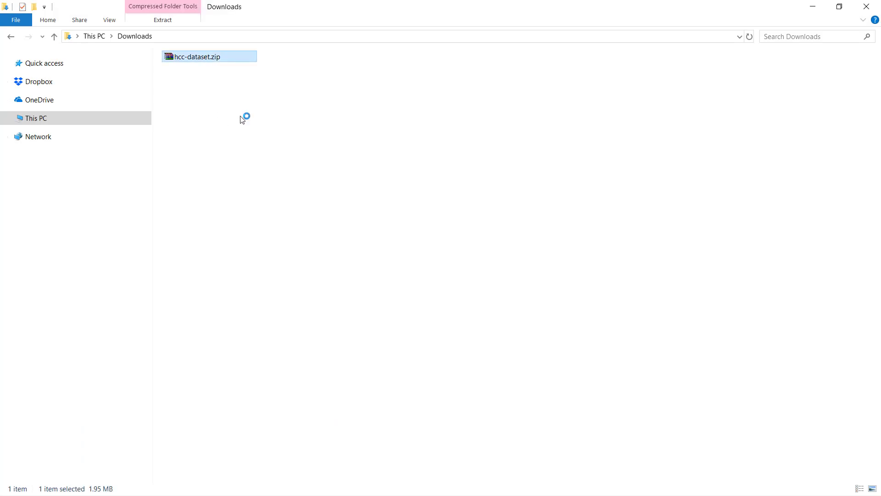
{"action": "left_click", "coordinate": [244, 126]}
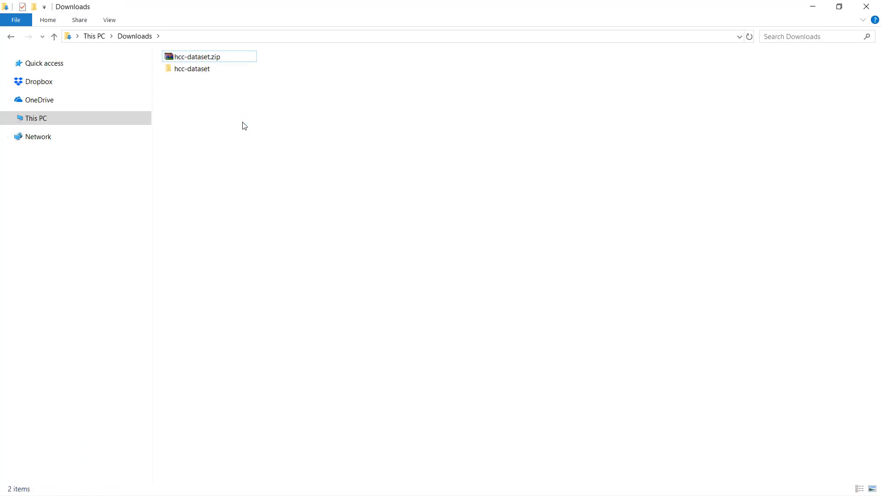
{"action": "double_click", "coordinate": [198, 72]}
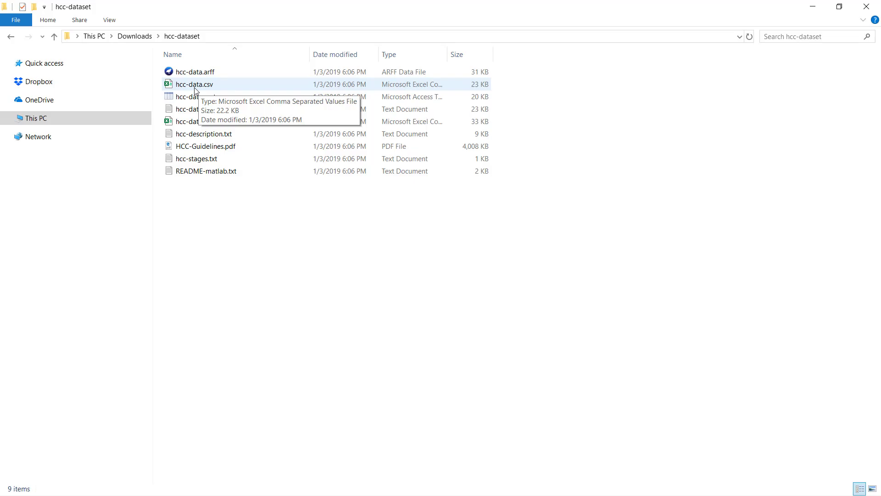
{"action": "double_click", "coordinate": [194, 85]}
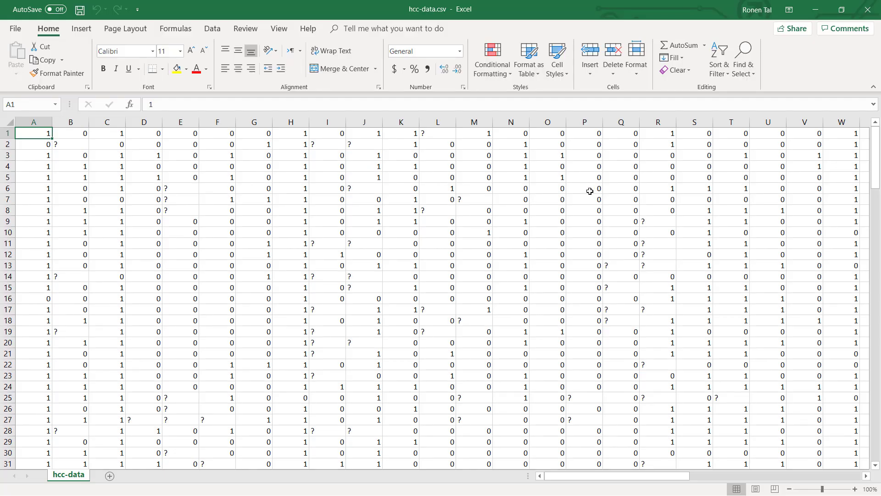
{"action": "left_click_drag", "start_coordinate": [876, 178], "coordinate": [880, 345]}
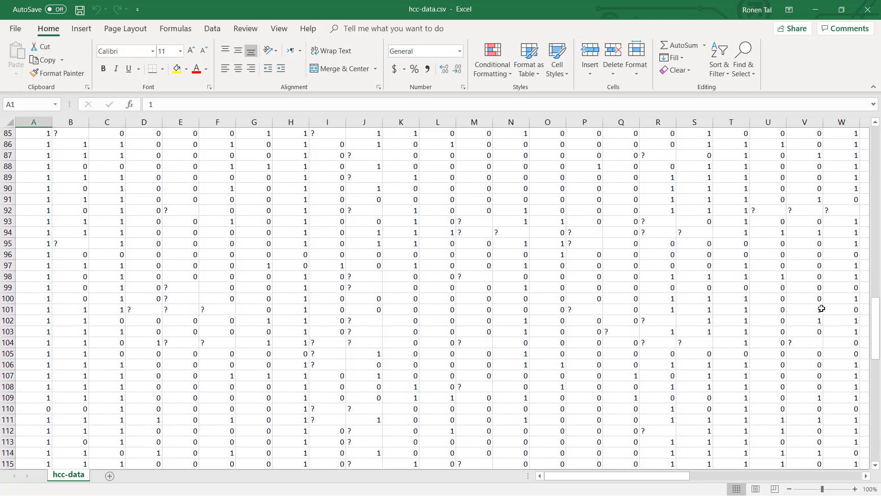
{"action": "left_click", "coordinate": [868, 10]}
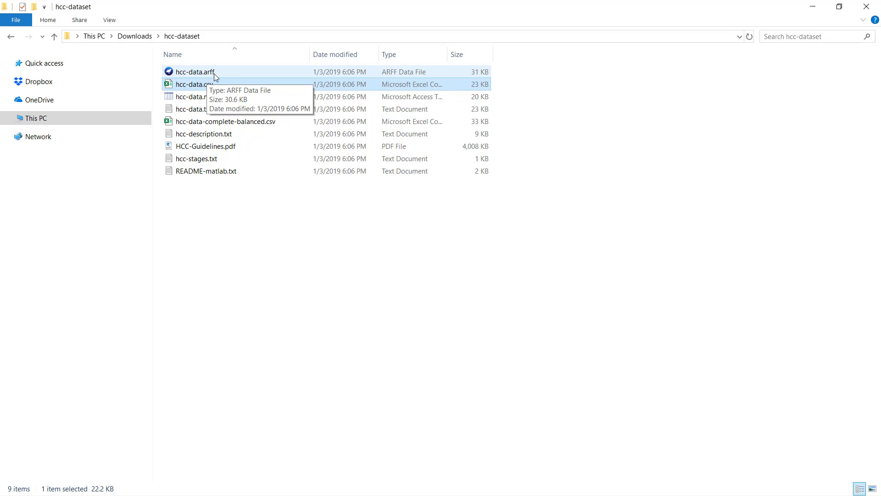
Step: Rename hcc-data.arff to hcc-data.arff.txt and open it in Notepad
{"action": "left_click", "coordinate": [214, 73]}
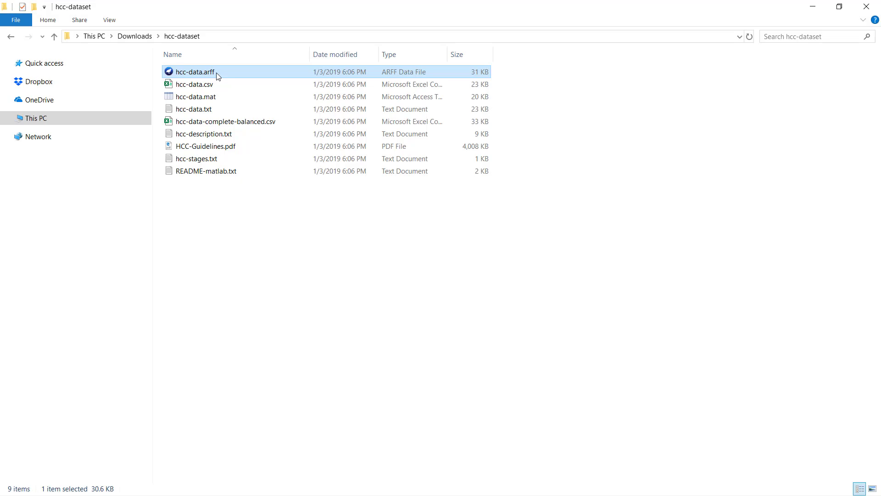
{"action": "left_click", "coordinate": [216, 73]}
{"action": "type", "text": ".txt"}
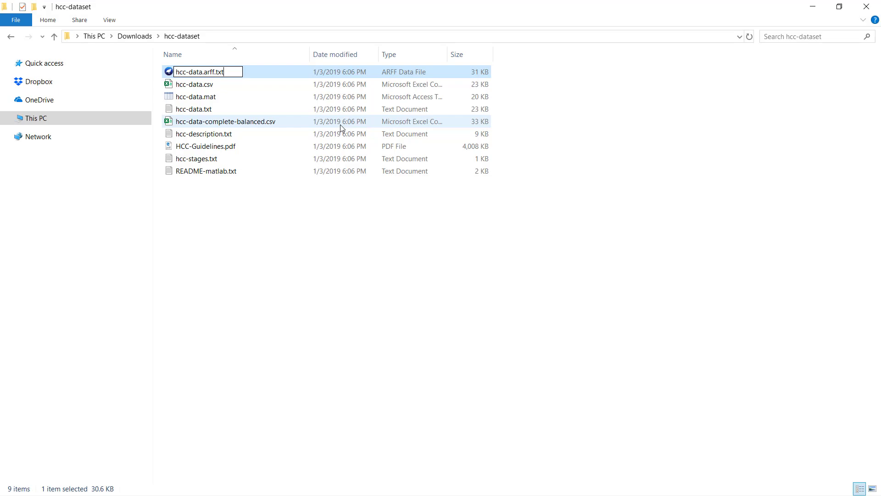
{"action": "key", "text": "Return"}
{"action": "double_click", "coordinate": [200, 74]}
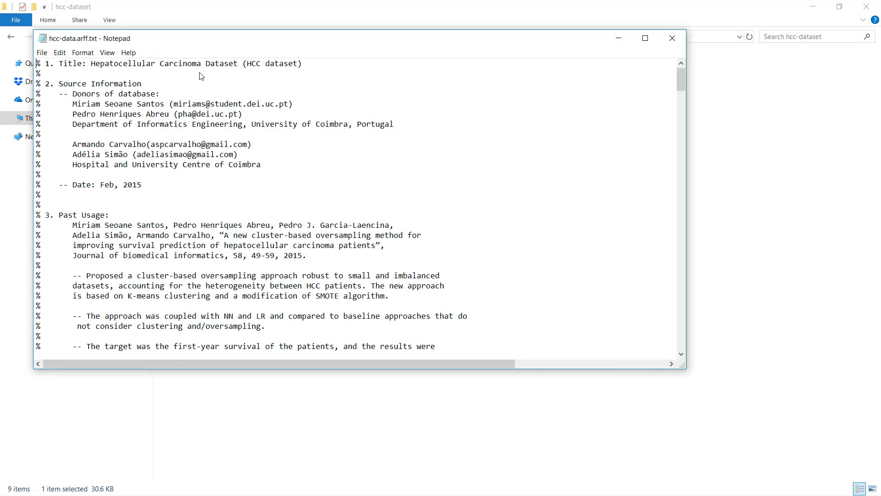
{"action": "left_click", "coordinate": [646, 38]}
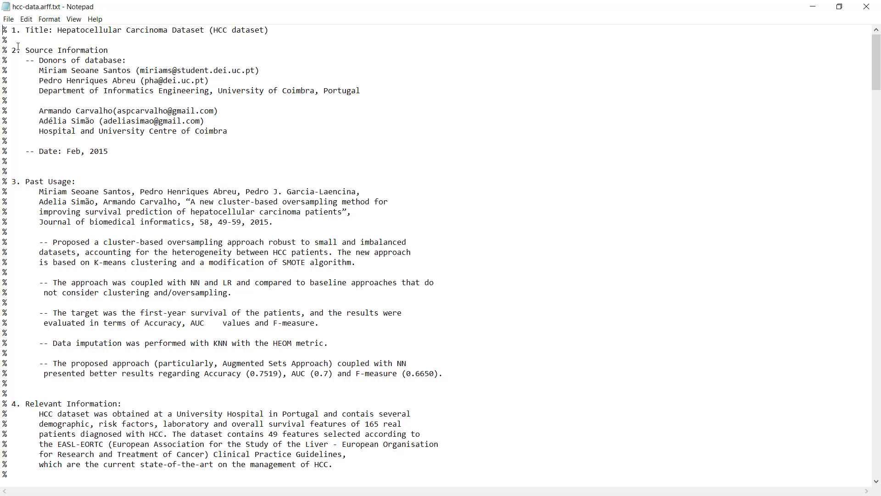
{"action": "key", "text": "shift+Right"}
{"action": "scroll", "coordinate": [17, 51], "scroll_direction": "down", "scroll_amount": 11}
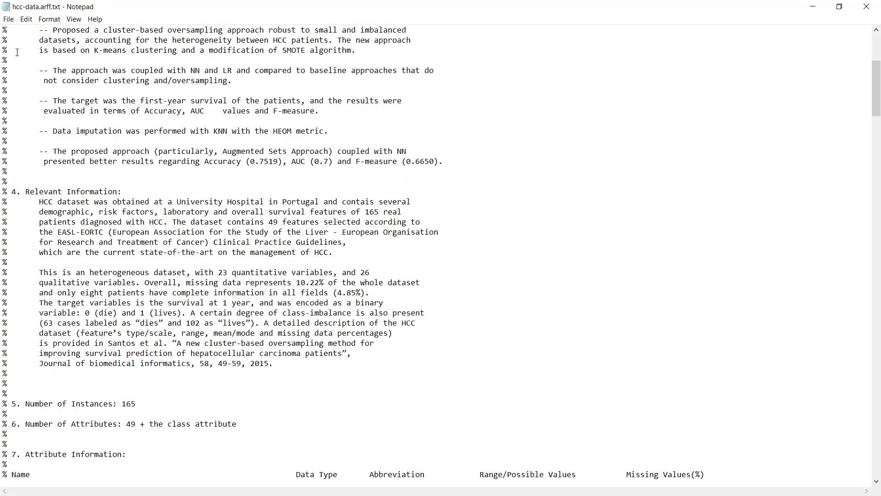
{"action": "scroll", "coordinate": [17, 53], "scroll_direction": "down", "scroll_amount": 11}
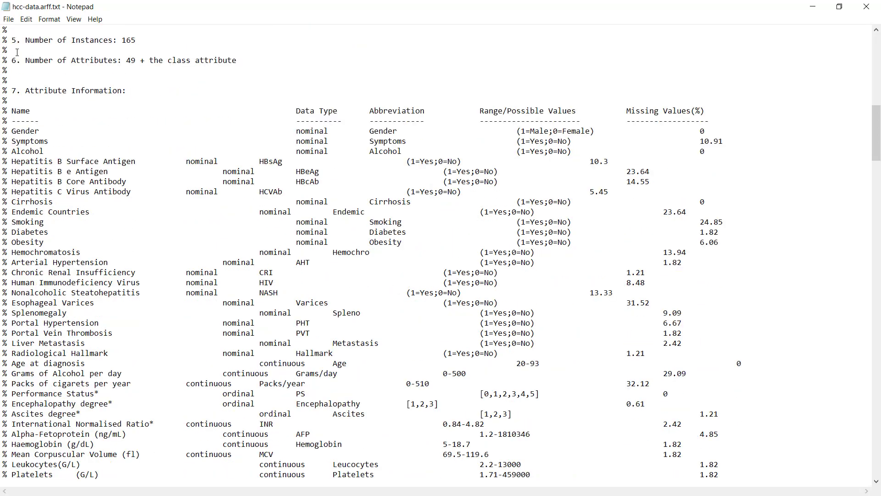
{"action": "scroll", "coordinate": [18, 53], "scroll_direction": "down", "scroll_amount": 13}
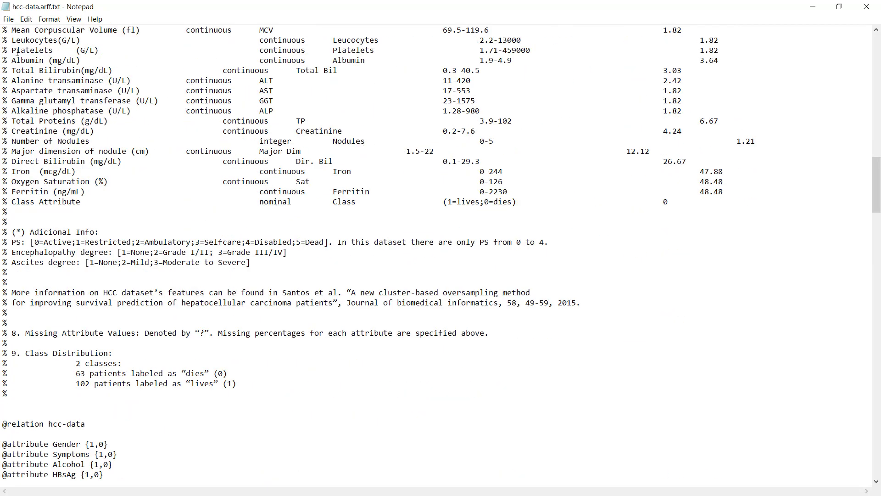
{"action": "scroll", "coordinate": [18, 51], "scroll_direction": "down", "scroll_amount": 8}
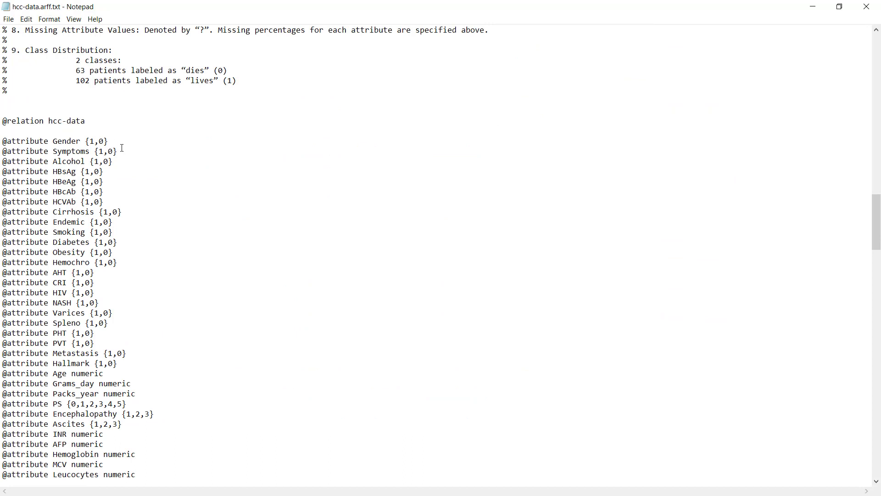
{"action": "key", "text": "Down"}
{"action": "key", "text": "Down"}
{"action": "key", "text": "shift+Right"}
{"action": "key", "text": "shift+Right"}
{"action": "key", "text": "shift+Right"}
{"action": "key", "text": "shift+Right"}
{"action": "key", "text": "shift+Right"}
{"action": "key", "text": "shift+Right"}
{"action": "key", "text": "shift+Right"}
{"action": "key", "text": "shift+Right"}
{"action": "key", "text": "shift+Right"}
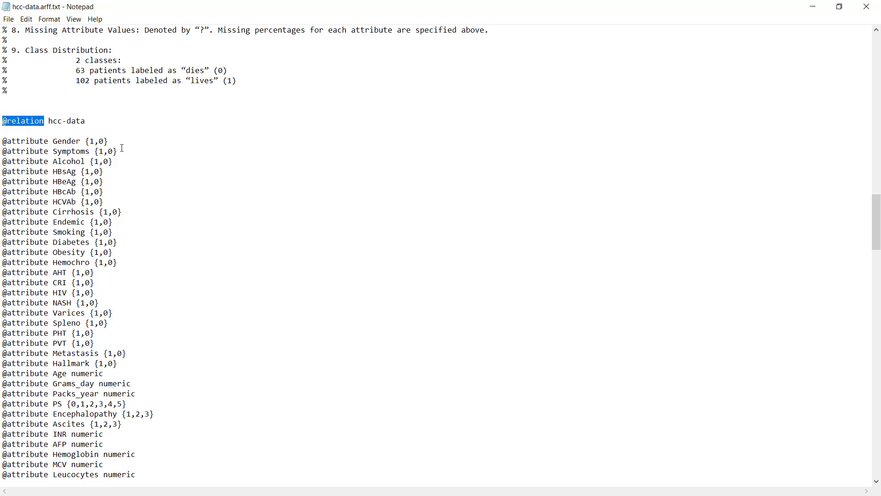
{"action": "key", "text": "Right"}
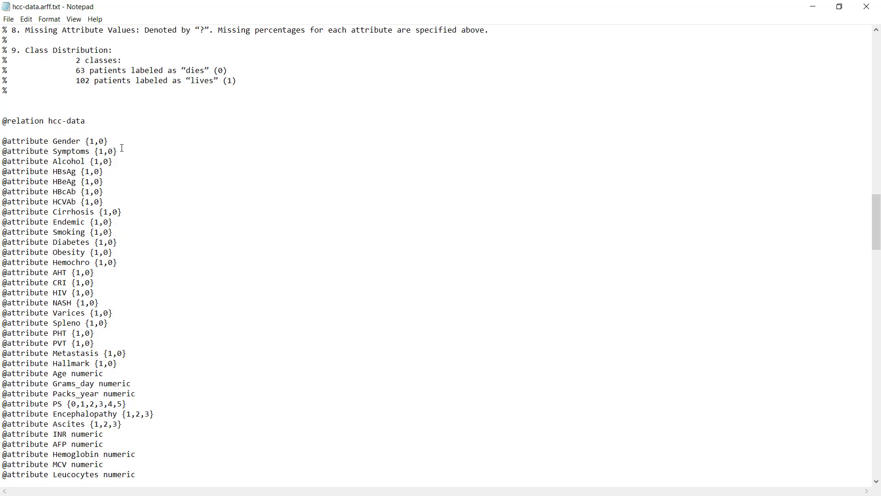
{"action": "key", "text": "shift+Right"}
{"action": "key", "text": "shift+Right"}
{"action": "key", "text": "shift+Right"}
{"action": "key", "text": "shift+Right"}
{"action": "key", "text": "shift+Right"}
{"action": "key", "text": "shift+Right"}
{"action": "key", "text": "shift+Right"}
{"action": "key", "text": "shift+Right"}
{"action": "left_click", "coordinate": [4, 133]}
{"action": "key", "text": "Down"}
{"action": "key", "text": "shift+Right"}
{"action": "key", "text": "shift+Right"}
{"action": "key", "text": "shift+Right"}
{"action": "key", "text": "shift+Right"}
{"action": "key", "text": "shift+Right"}
{"action": "key", "text": "shift+Right"}
{"action": "key", "text": "shift+Right"}
{"action": "key", "text": "shift+Right"}
{"action": "key", "text": "shift+Right"}
{"action": "key", "text": "shift+Right"}
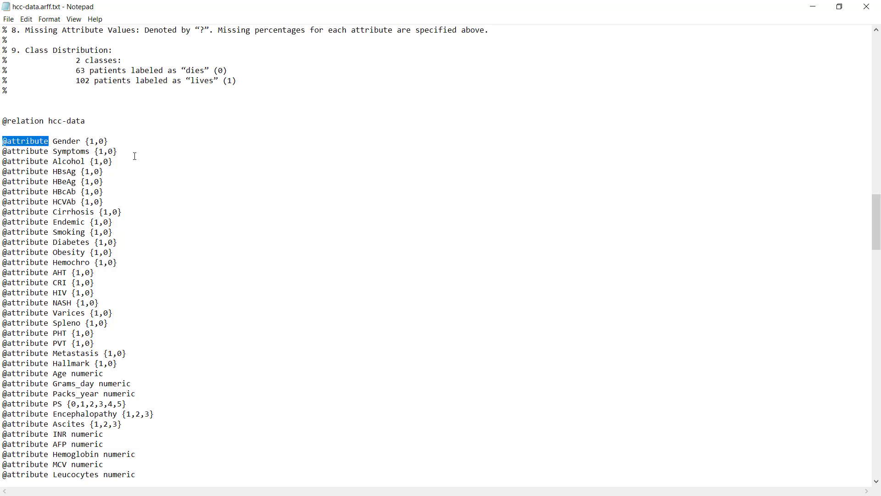
{"action": "key", "text": "Right"}
{"action": "key", "text": "shift+Right"}
{"action": "key", "text": "shift+Right"}
{"action": "key", "text": "shift+Right"}
{"action": "key", "text": "shift+Right"}
{"action": "key", "text": "shift+Right"}
{"action": "key", "text": "shift+Right"}
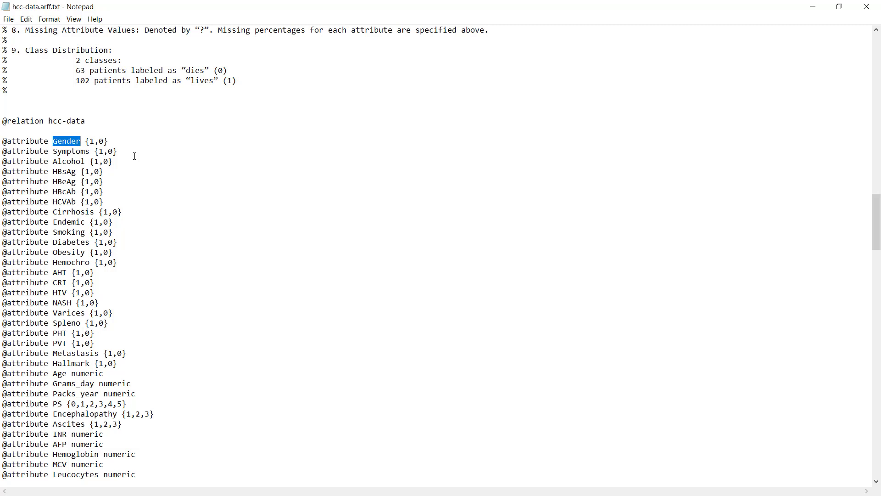
{"action": "key", "text": "Right"}
{"action": "key", "text": "Right"}
{"action": "key", "text": "shift+Right"}
{"action": "key", "text": "shift+Right"}
{"action": "key", "text": "shift+Right"}
{"action": "key", "text": "shift+Right"}
{"action": "key", "text": "shift+Right"}
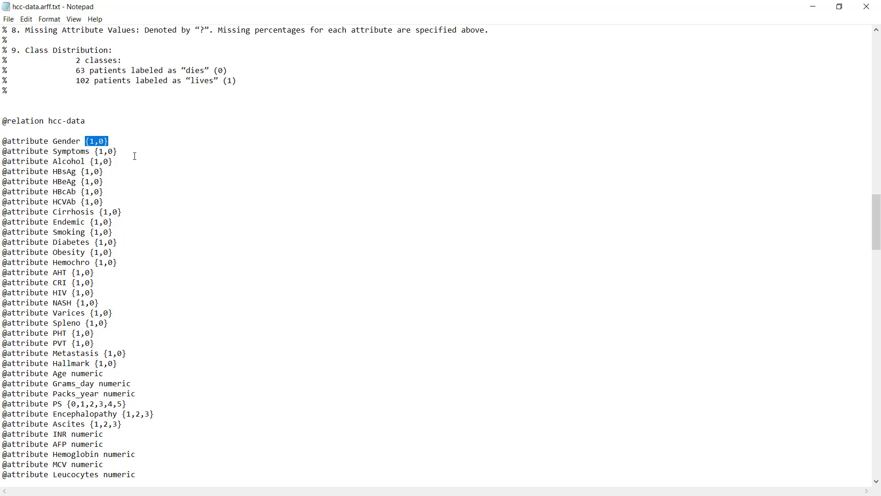
{"action": "key", "text": "Down"}
{"action": "key", "text": "Down"}
{"action": "key", "text": "Down"}
{"action": "key", "text": "Down"}
{"action": "key", "text": "Down"}
{"action": "key", "text": "Down"}
{"action": "key", "text": "Down"}
{"action": "key", "text": "Down"}
{"action": "key", "text": "Down"}
{"action": "key", "text": "Down"}
{"action": "key", "text": "Down"}
{"action": "key", "text": "Down"}
{"action": "key", "text": "Down"}
{"action": "key", "text": "Down"}
{"action": "key", "text": "Down"}
{"action": "key", "text": "Down"}
{"action": "key", "text": "Down"}
{"action": "key", "text": "Down"}
{"action": "key", "text": "Down"}
{"action": "key", "text": "Down"}
{"action": "key", "text": "Down"}
{"action": "key", "text": "Down"}
{"action": "key", "text": "Down"}
{"action": "scroll", "coordinate": [252, 226], "scroll_direction": "down", "scroll_amount": 8}
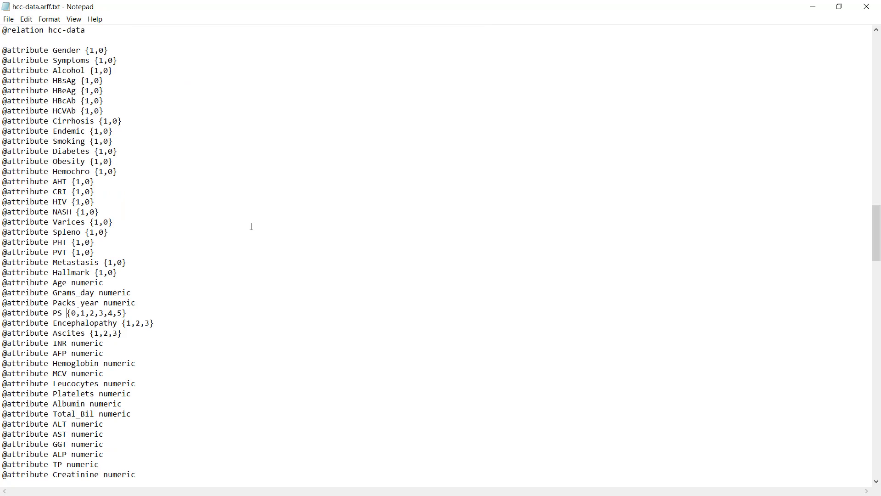
{"action": "scroll", "coordinate": [251, 226], "scroll_direction": "down", "scroll_amount": 5}
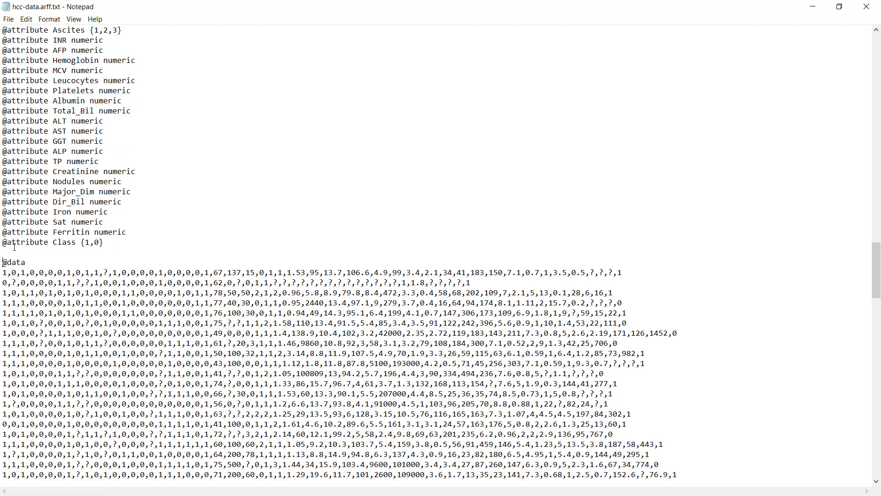
{"action": "key", "text": "shift+Down"}
{"action": "key", "text": "Down"}
{"action": "key", "text": "Down"}
{"action": "key", "text": "Down"}
{"action": "key", "text": "Down"}
{"action": "key", "text": "Down"}
{"action": "key", "text": "Down"}
{"action": "key", "text": "Down"}
{"action": "key", "text": "Down"}
{"action": "key", "text": "Down"}
{"action": "key", "text": "Down"}
{"action": "key", "text": "Down"}
{"action": "scroll", "coordinate": [27, 200], "scroll_direction": "up", "scroll_amount": 11}
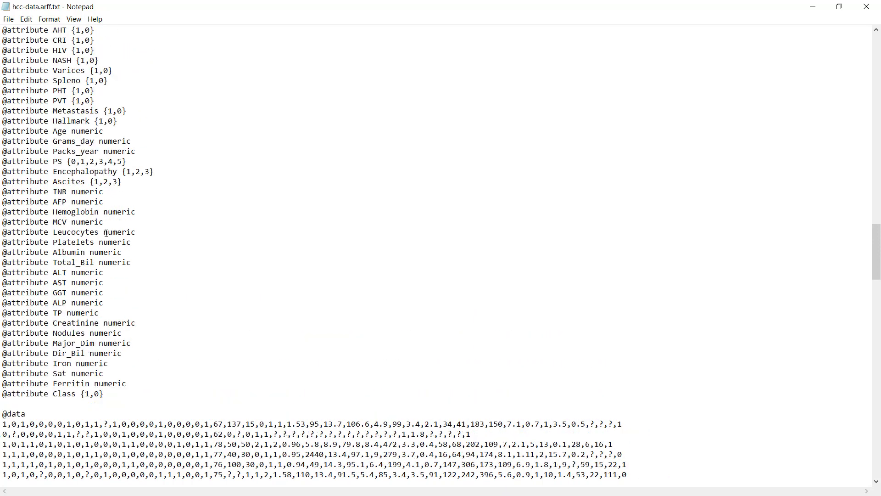
{"action": "scroll", "coordinate": [85, 166], "scroll_direction": "up", "scroll_amount": 1}
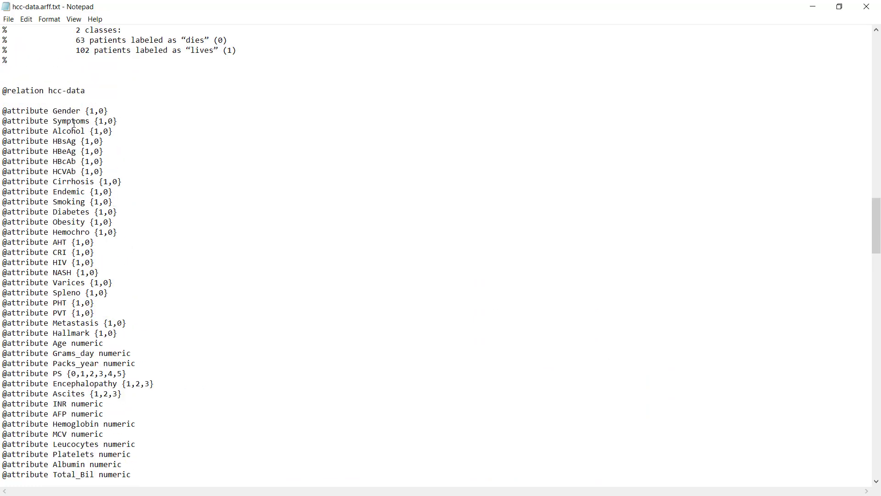
{"action": "scroll", "coordinate": [129, 198], "scroll_direction": "down", "scroll_amount": 3}
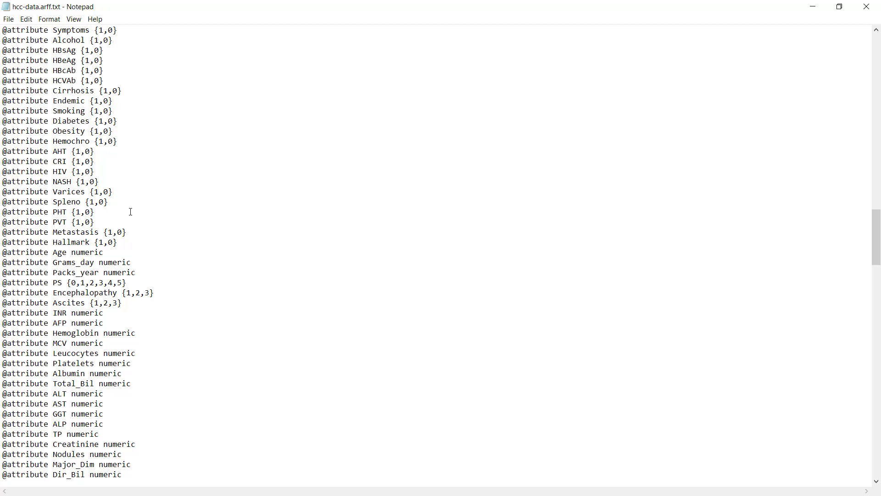
Step: Close Notepad and rename hcc-data.arff.txt back to hcc-data.arff by deleting .txt
{"action": "left_click", "coordinate": [867, 7]}
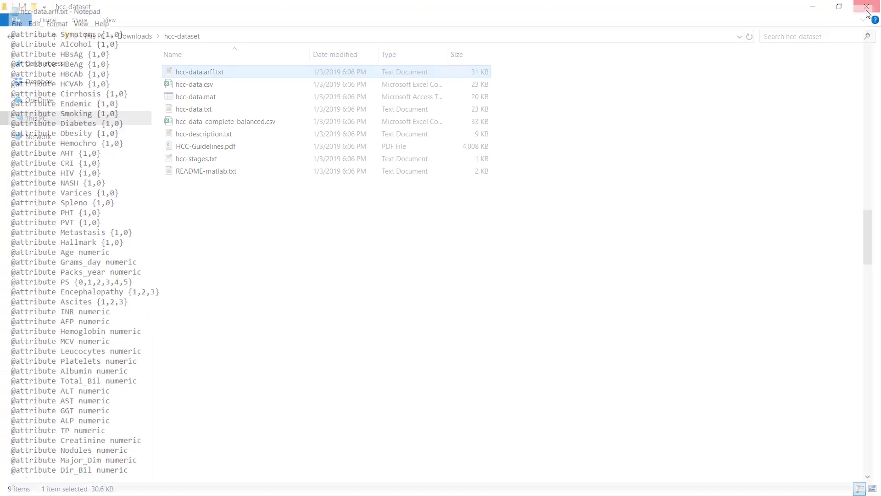
{"action": "left_click", "coordinate": [224, 78]}
{"action": "key", "text": "End"}
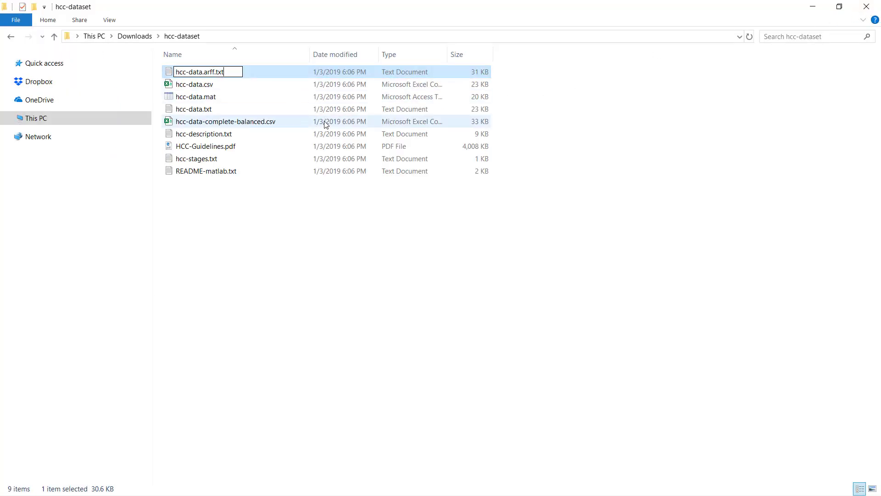
{"action": "key", "text": "BackSpace"}
{"action": "key", "text": "BackSpace"}
{"action": "key", "text": "BackSpace"}
{"action": "key", "text": "BackSpace"}
{"action": "key", "text": "Return"}
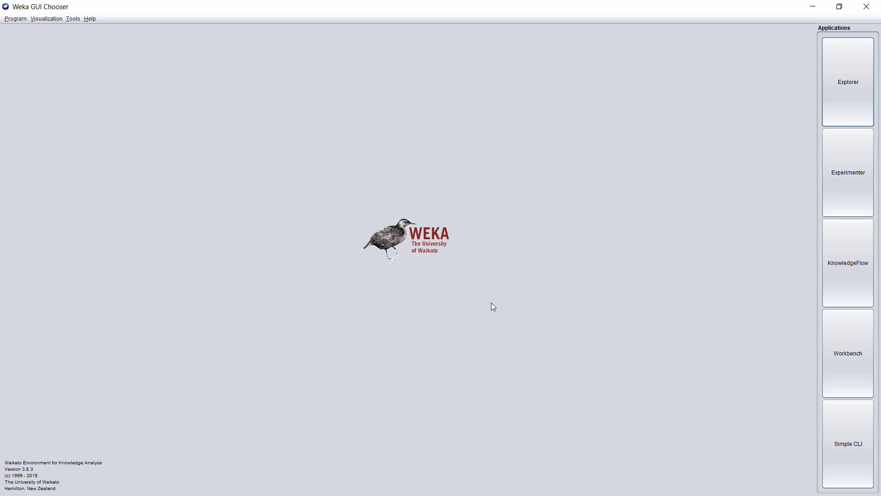
Step: Launch Weka Explorer maximised and load hcc-data.arff from the Downloads hcc-dataset folder
{"action": "left_click", "coordinate": [850, 117]}
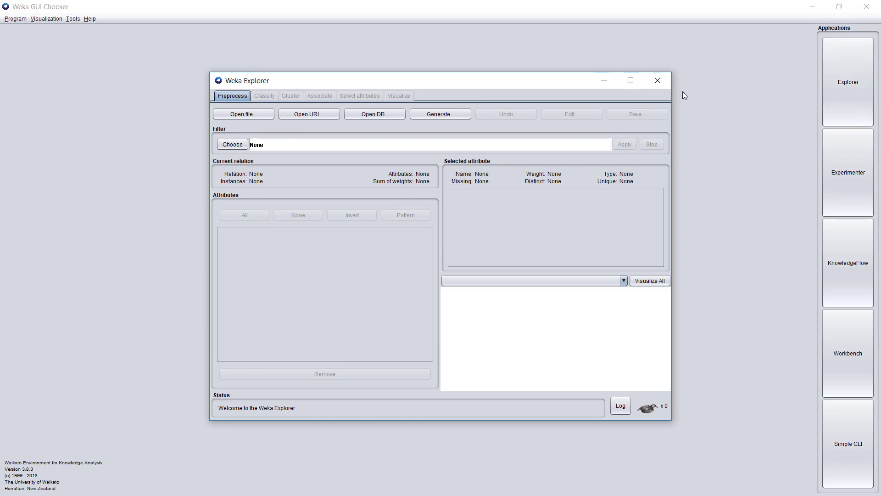
{"action": "left_click", "coordinate": [631, 80]}
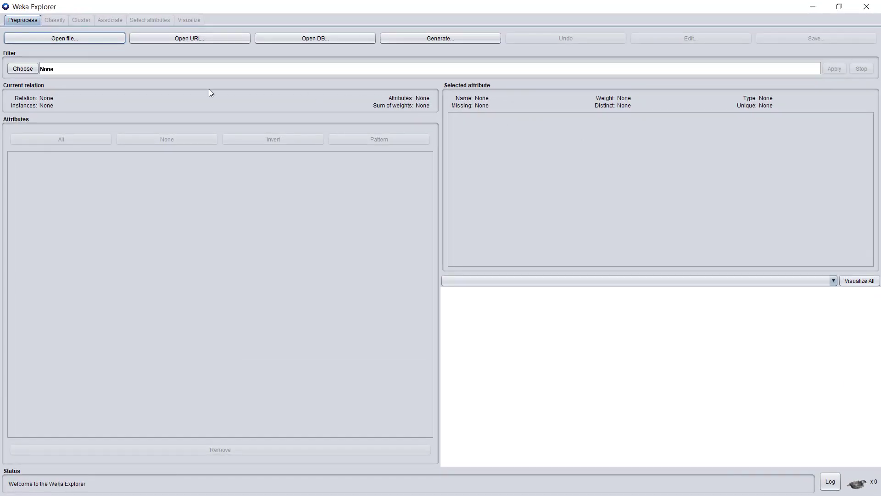
{"action": "left_click", "coordinate": [109, 39]}
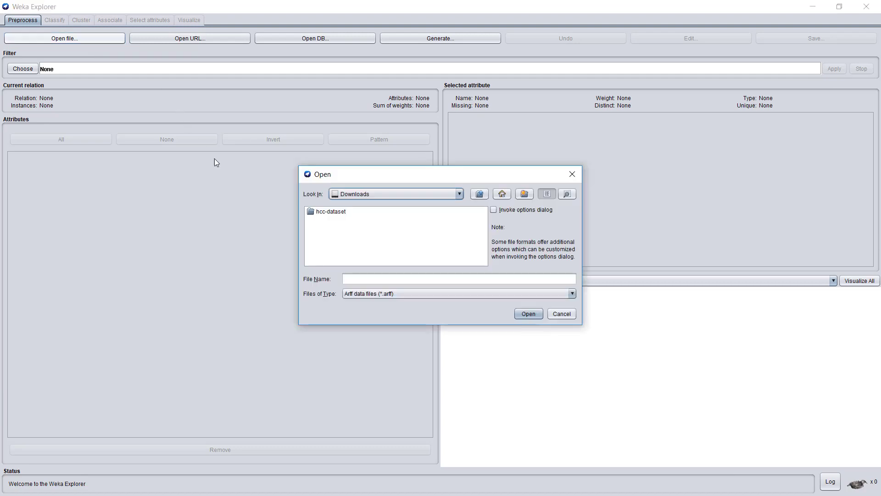
{"action": "double_click", "coordinate": [335, 216]}
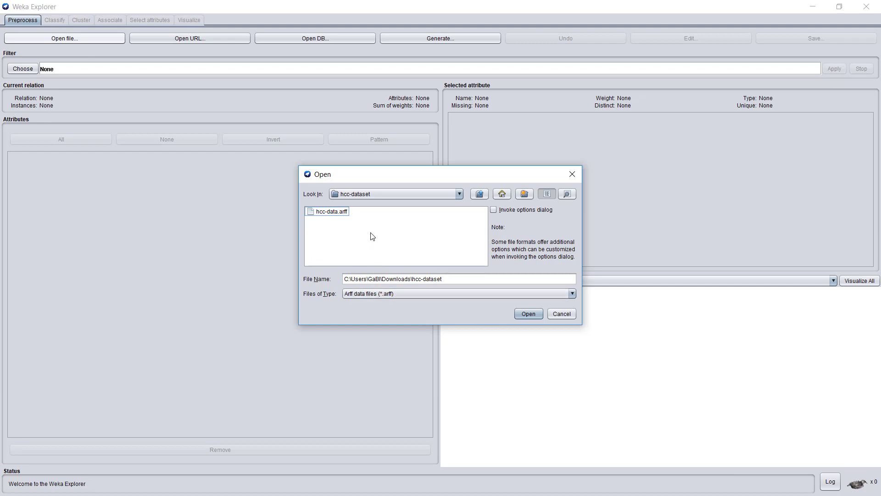
{"action": "double_click", "coordinate": [325, 212]}
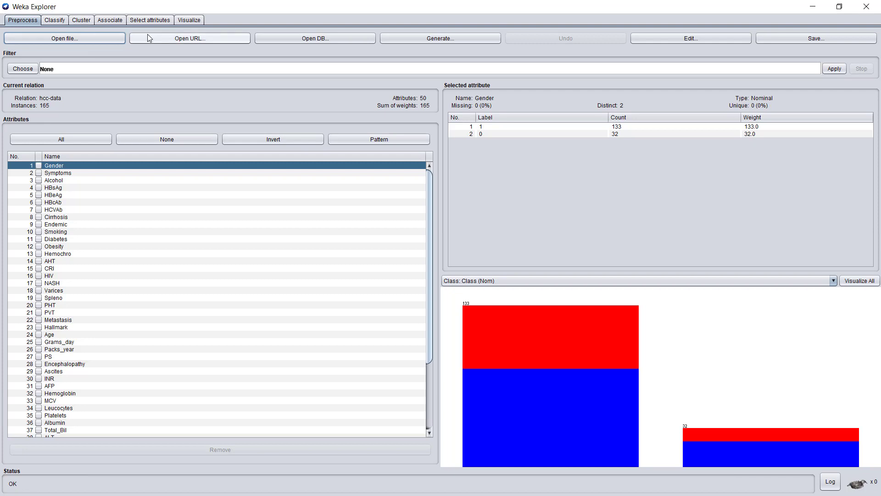
Step: On the Visualize tab, redraw the scatter-plot matrix with PlotSize 112 and PointSize 2
{"action": "left_click", "coordinate": [189, 22]}
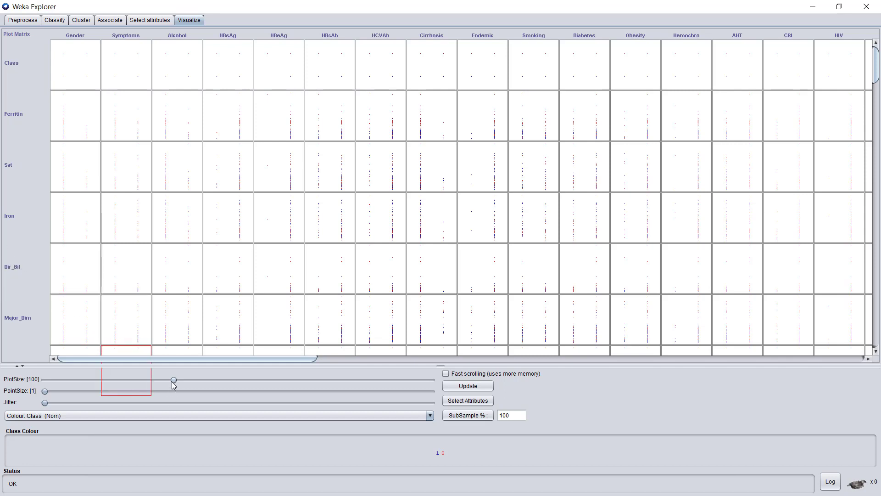
{"action": "left_click_drag", "start_coordinate": [173, 382], "coordinate": [205, 383]}
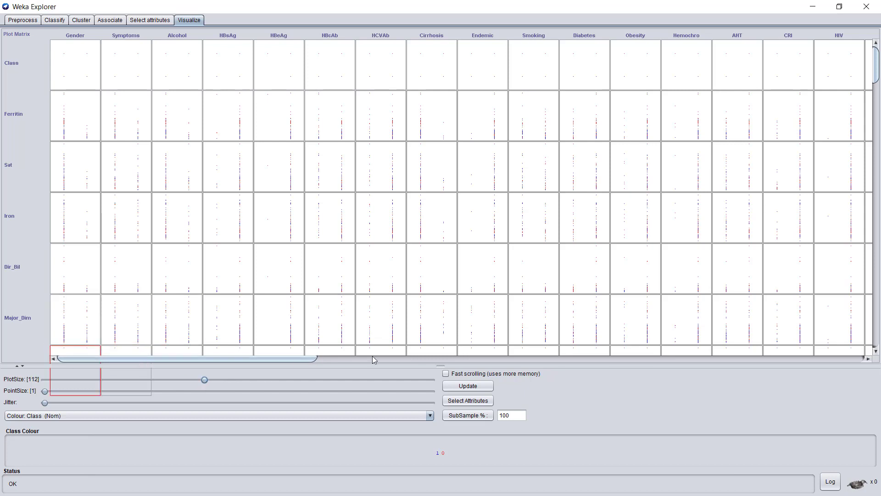
{"action": "left_click", "coordinate": [487, 391]}
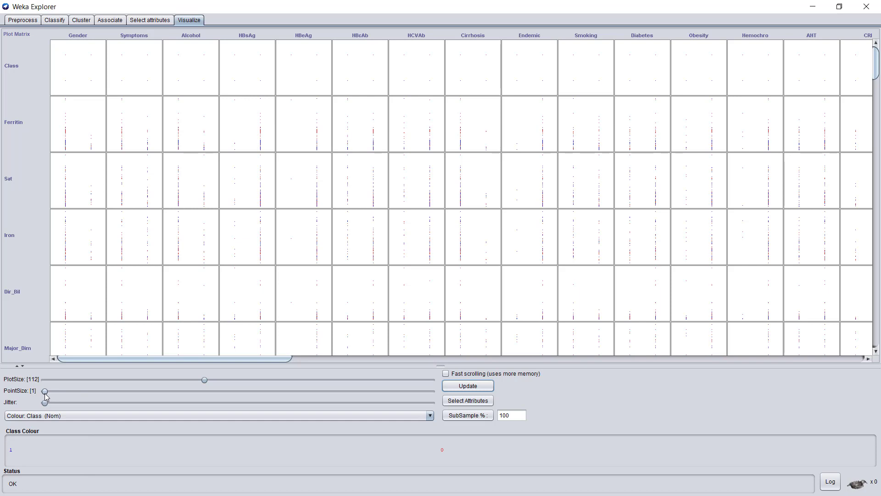
{"action": "left_click_drag", "start_coordinate": [45, 391], "coordinate": [73, 394]}
{"action": "left_click", "coordinate": [473, 387]}
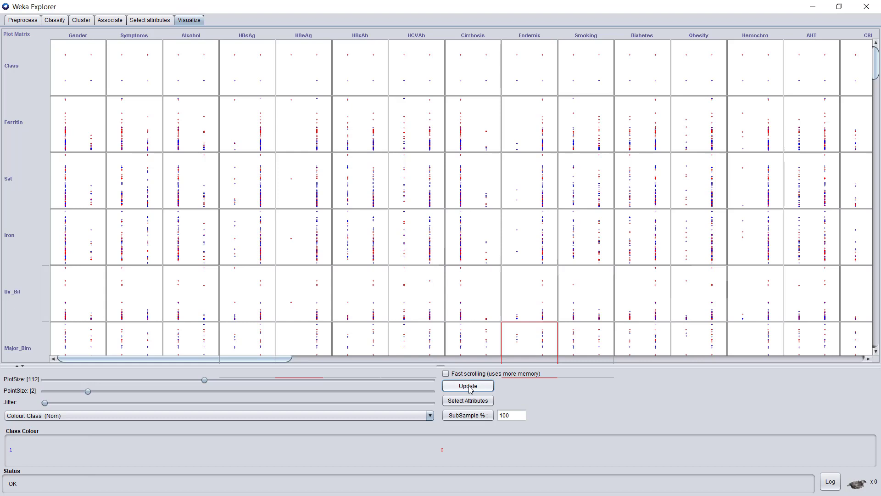
Step: Open the Colour attribute list and scroll up through its options
{"action": "left_click", "coordinate": [194, 417]}
{"action": "scroll", "coordinate": [194, 476], "scroll_direction": "up", "scroll_amount": 10}
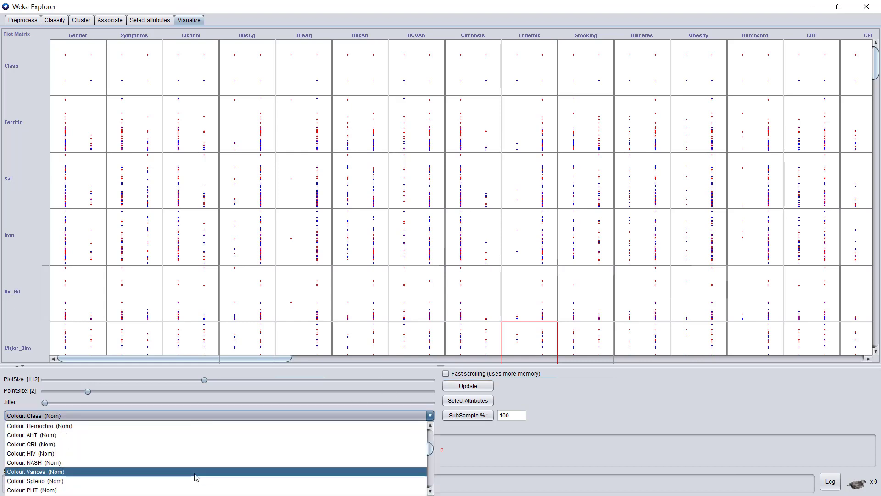
{"action": "scroll", "coordinate": [197, 474], "scroll_direction": "up", "scroll_amount": 4}
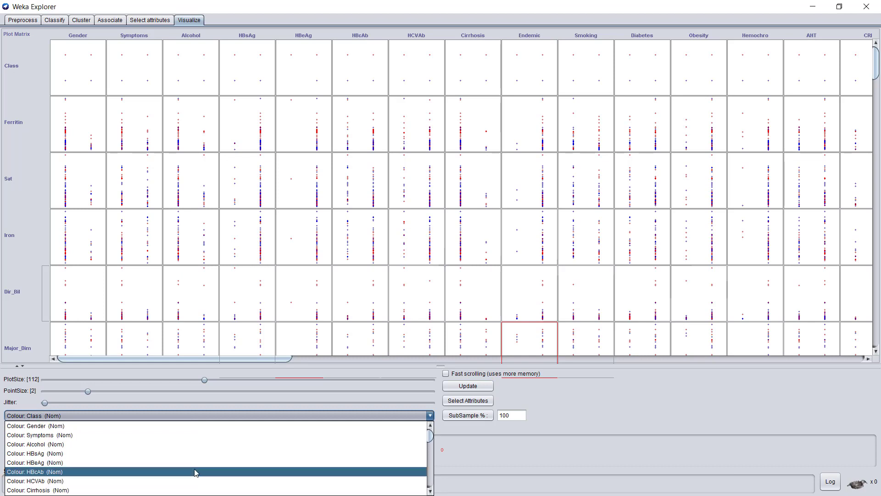
Step: Recolour the matrix by Symptoms (Nom) and enlarge the Hemoglobin-versus-Albumin cell
{"action": "left_click", "coordinate": [185, 436]}
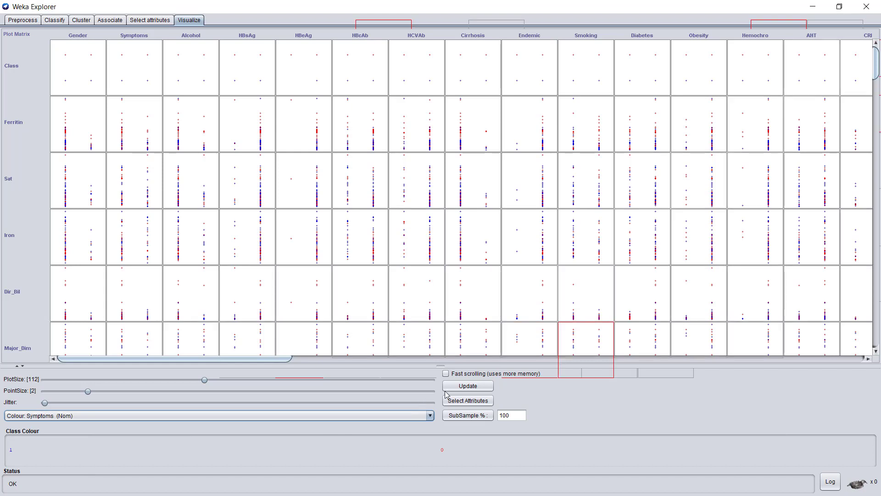
{"action": "left_click", "coordinate": [465, 388]}
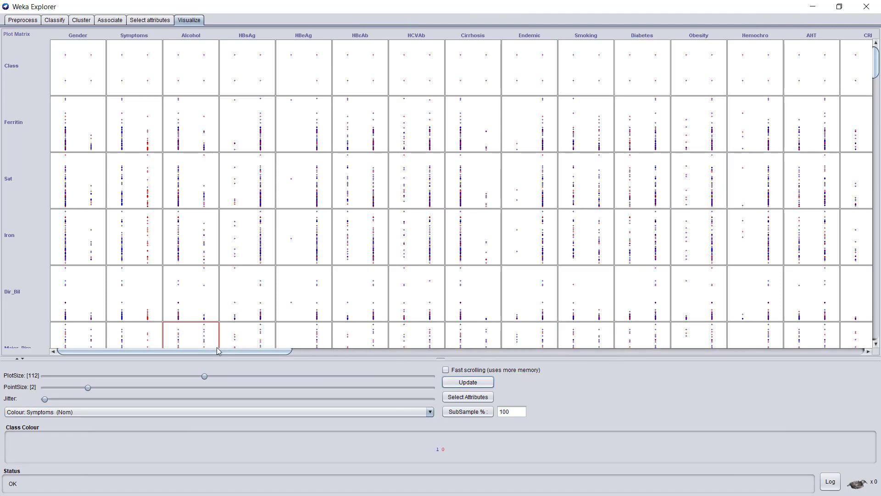
{"action": "left_click_drag", "start_coordinate": [216, 351], "coordinate": [577, 398]}
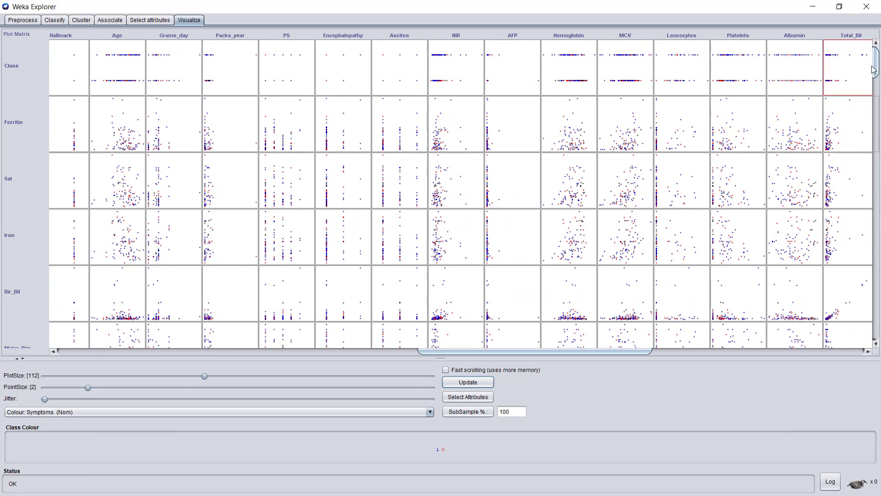
{"action": "left_click_drag", "start_coordinate": [876, 69], "coordinate": [878, 138]}
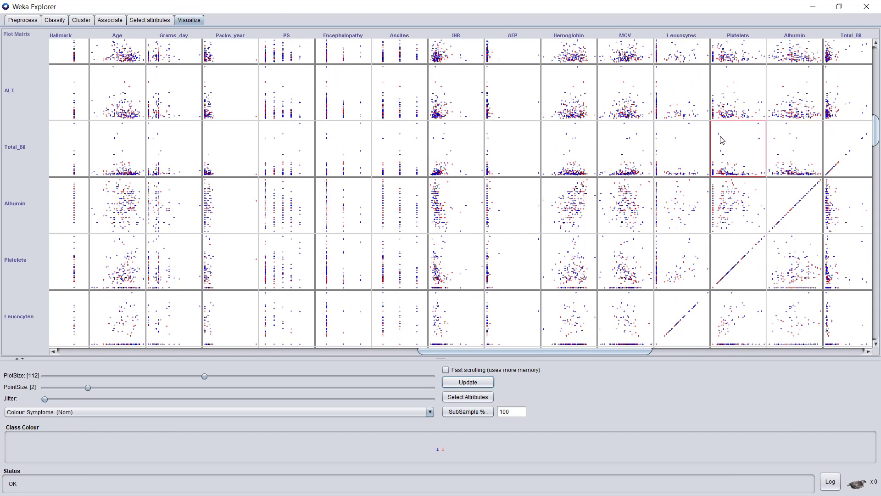
{"action": "left_click", "coordinate": [589, 214]}
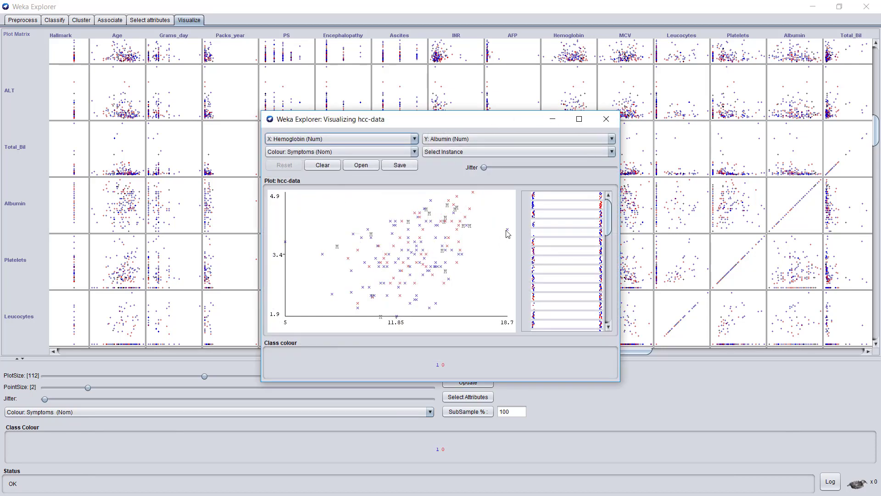
Step: Maximise the Visualizing hcc-data window so the Hemoglobin–Albumin plot fills the screen
{"action": "left_click", "coordinate": [579, 120]}
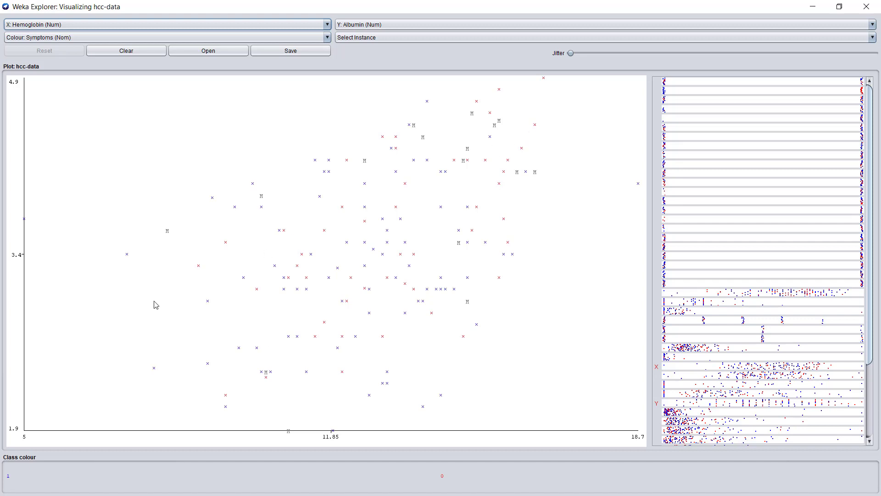
Step: Read instance 77's details (Hemoglobin 9.1, Albumin 3.0), close them, and nudge Jitter slightly
{"action": "left_click", "coordinate": [208, 302]}
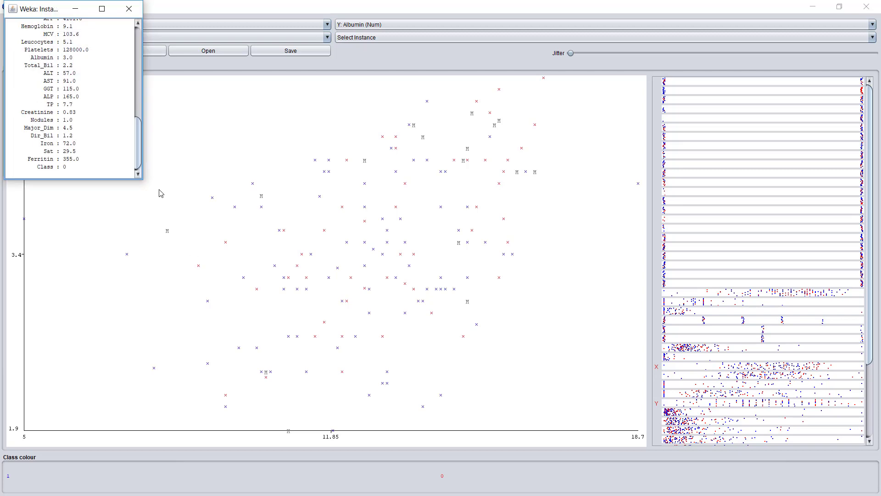
{"action": "left_click_drag", "start_coordinate": [142, 179], "coordinate": [219, 330]}
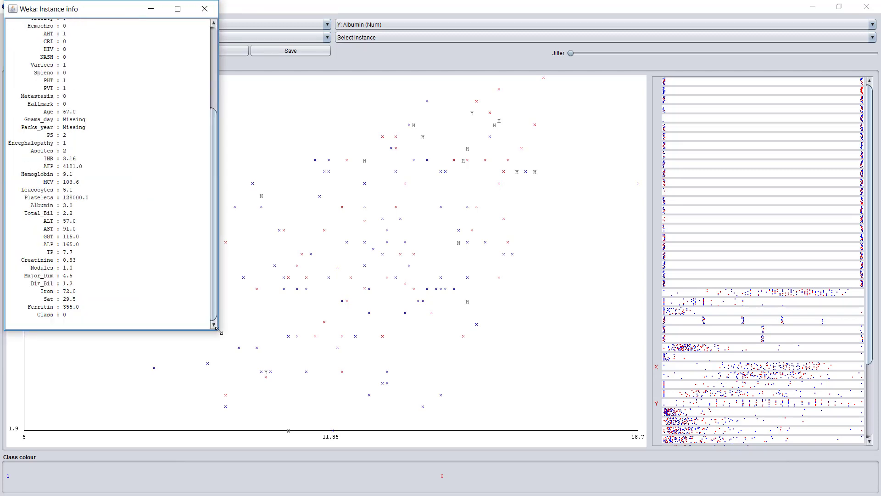
{"action": "scroll", "coordinate": [216, 156], "scroll_direction": "up", "scroll_amount": 4}
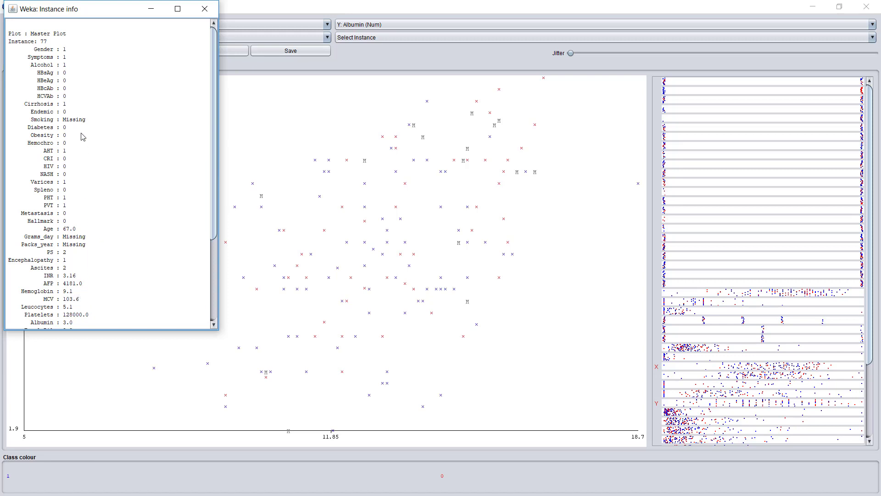
{"action": "left_click", "coordinate": [205, 16]}
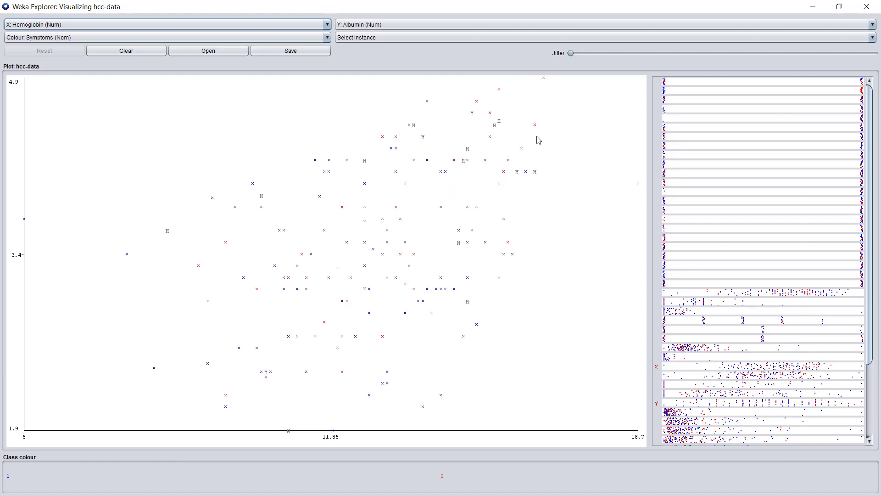
{"action": "mouse_move", "coordinate": [574, 54]}
{"action": "left_mouse_down"}
{"action": "mouse_move", "coordinate": [748, 81]}
{"action": "mouse_move", "coordinate": [568, 65]}
{"action": "left_mouse_up"}
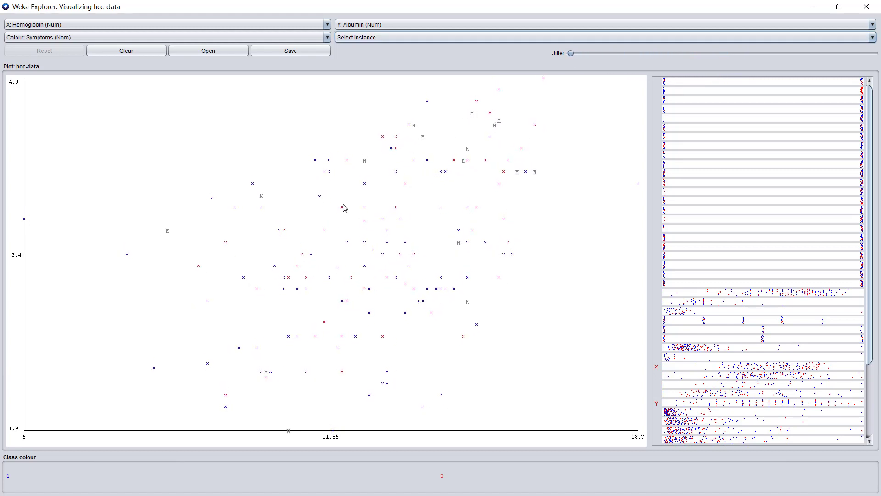
Step: Rectangle-select points left of the plot centre, zoom to them, then reset the view
{"action": "left_click", "coordinate": [414, 40]}
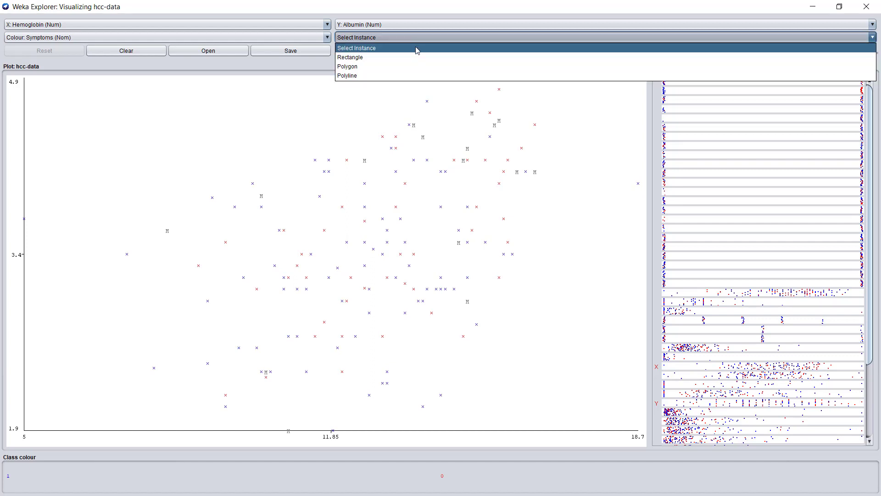
{"action": "left_click", "coordinate": [381, 64]}
{"action": "left_click_drag", "start_coordinate": [215, 165], "coordinate": [397, 282]}
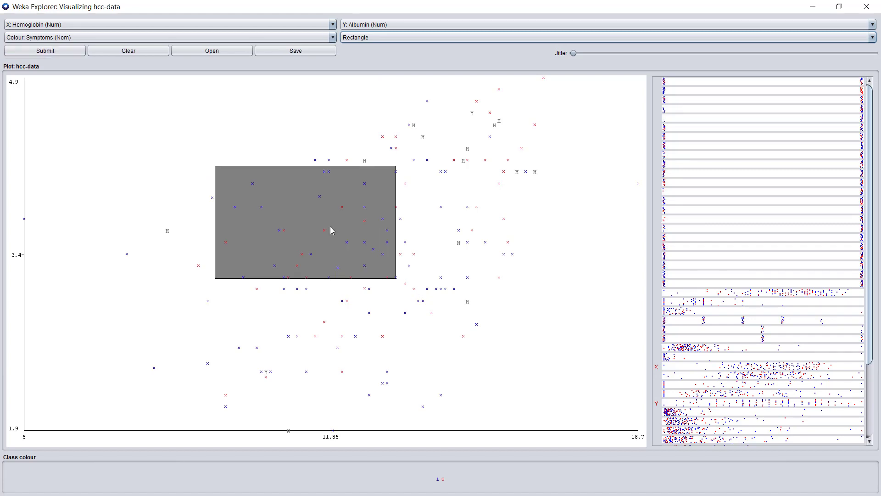
{"action": "left_click", "coordinate": [59, 51]}
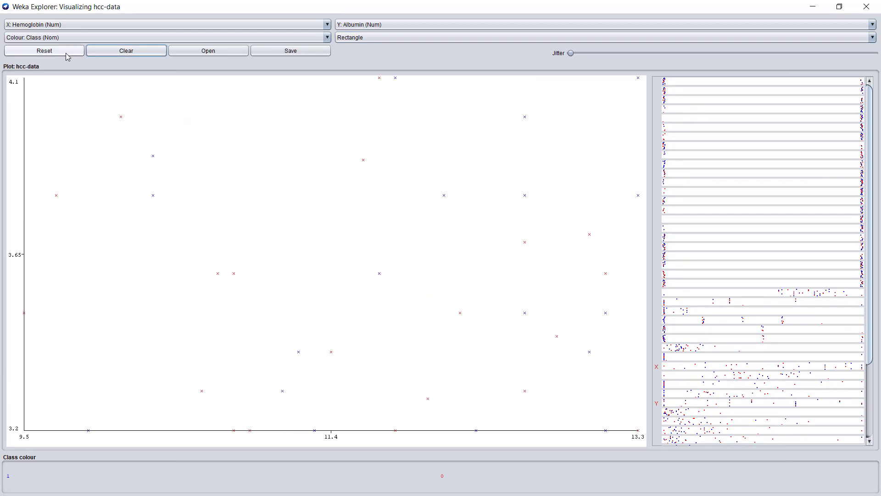
{"action": "left_click", "coordinate": [46, 50]}
Step: Plot GGT on the X axis and INR on the Y axis
{"action": "left_click", "coordinate": [327, 24]}
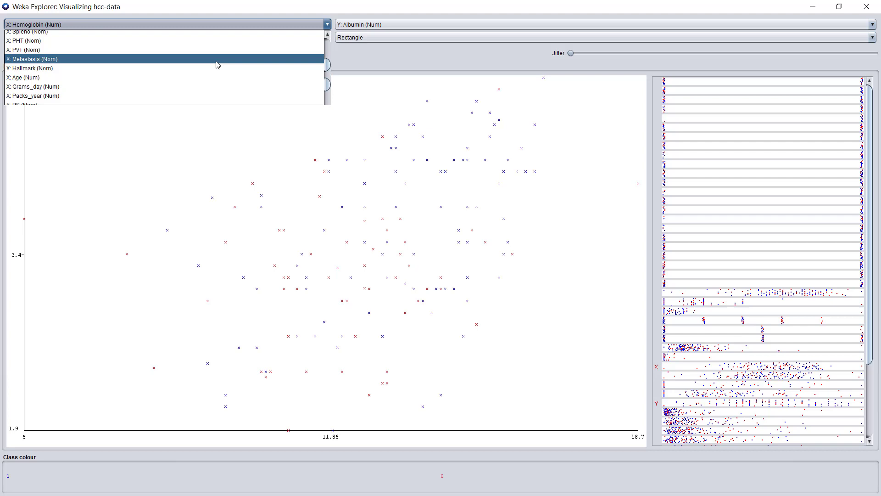
{"action": "left_click", "coordinate": [172, 83]}
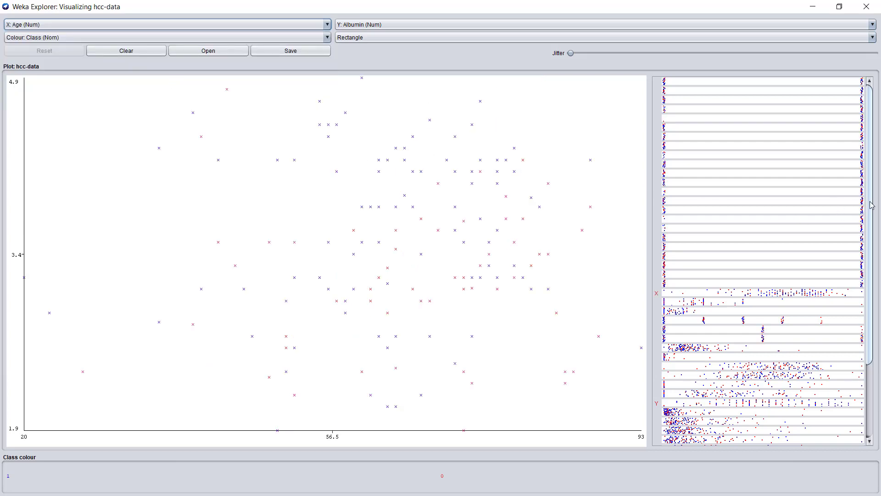
{"action": "left_click_drag", "start_coordinate": [874, 203], "coordinate": [874, 289]}
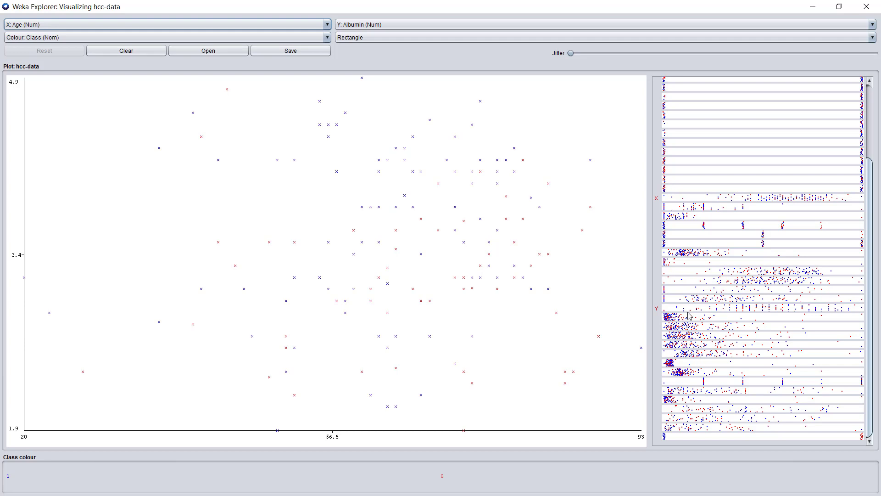
{"action": "left_click", "coordinate": [681, 348]}
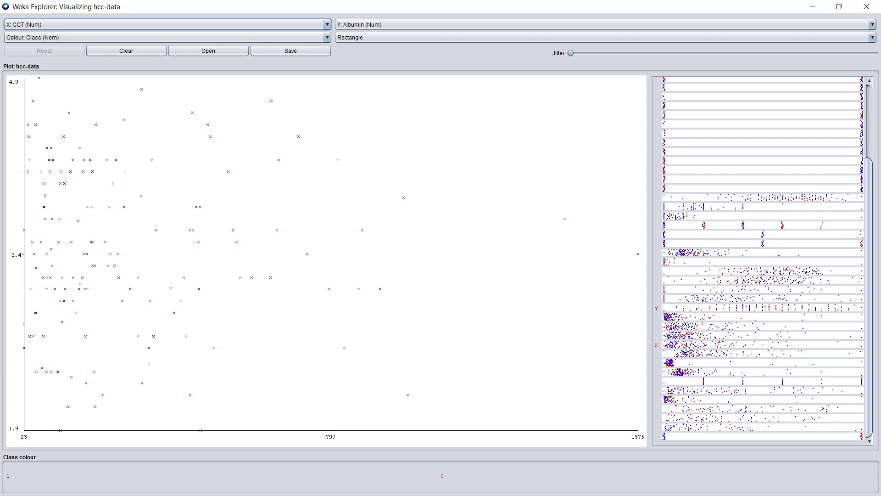
{"action": "right_click", "coordinate": [701, 257]}
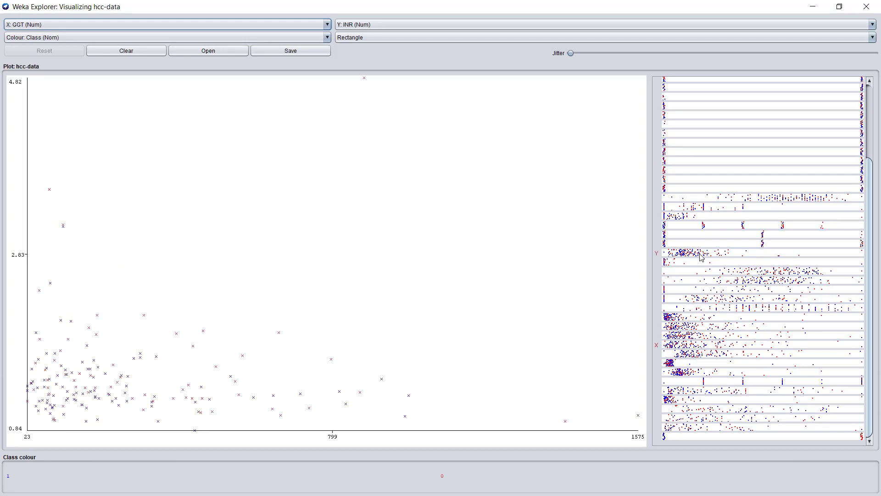
Step: Close the plot and step through Alcohol and Smoking to Age (min 20, max 93, mean 64.691)
{"action": "left_click", "coordinate": [866, 6]}
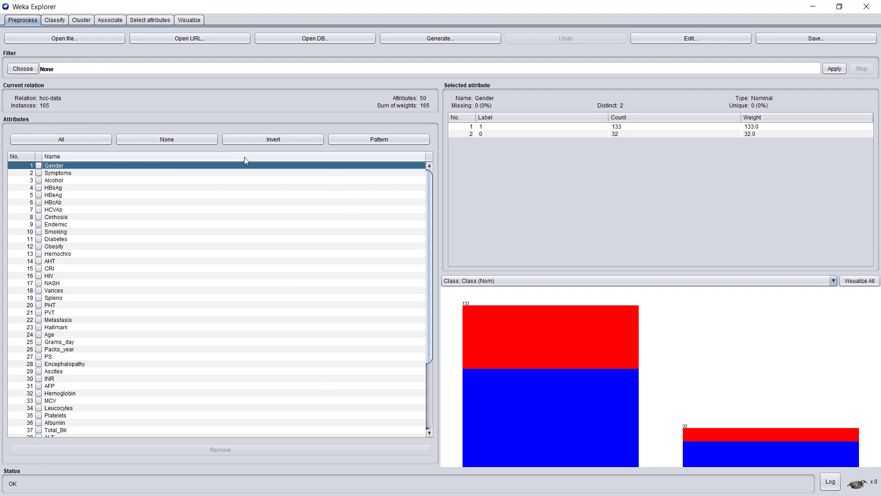
{"action": "left_click", "coordinate": [205, 180]}
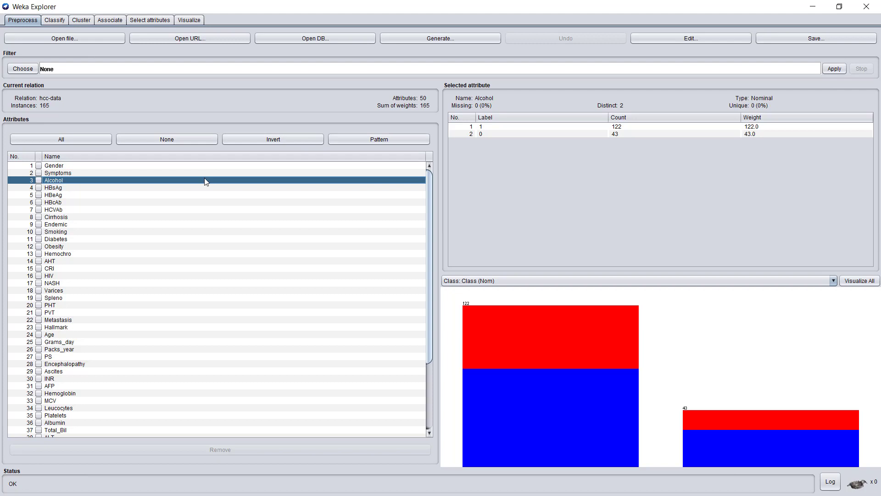
{"action": "key", "text": "Down"}
{"action": "key", "text": "Down"}
{"action": "key", "text": "Down"}
{"action": "key", "text": "Down"}
{"action": "key", "text": "Down"}
{"action": "key", "text": "Down"}
{"action": "key", "text": "Down"}
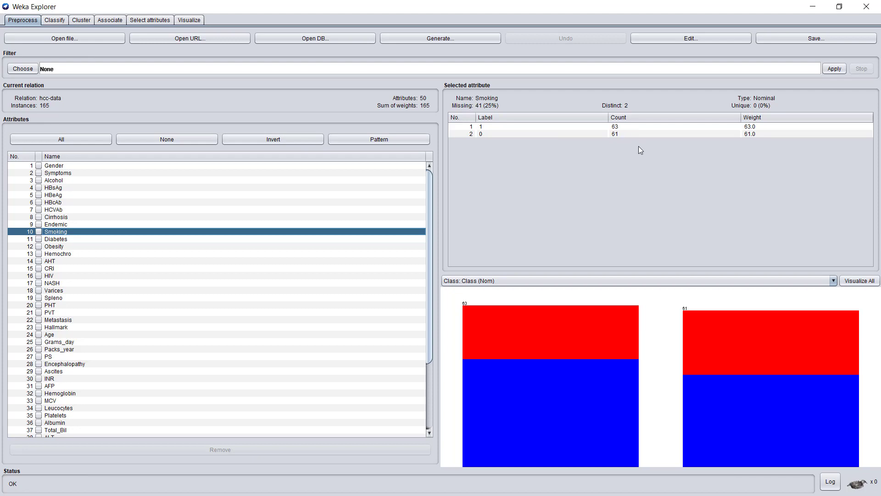
{"action": "left_click", "coordinate": [97, 336]}
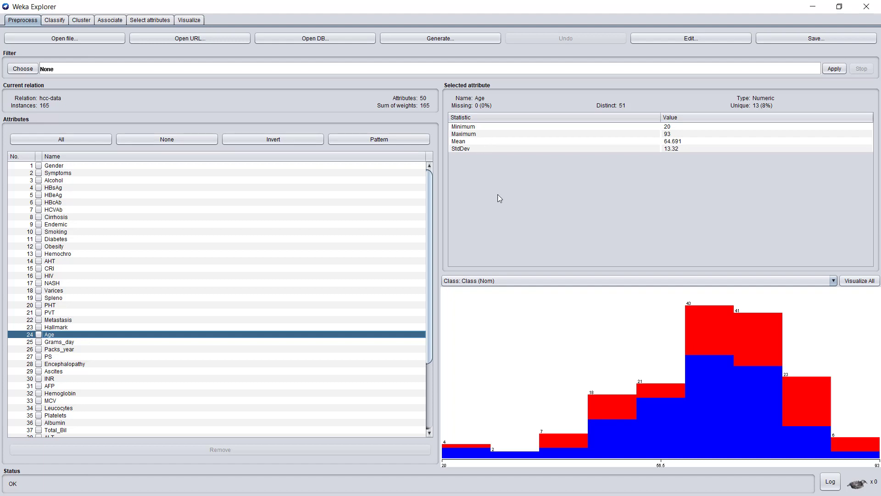
{"action": "mouse_move", "coordinate": [514, 313]}
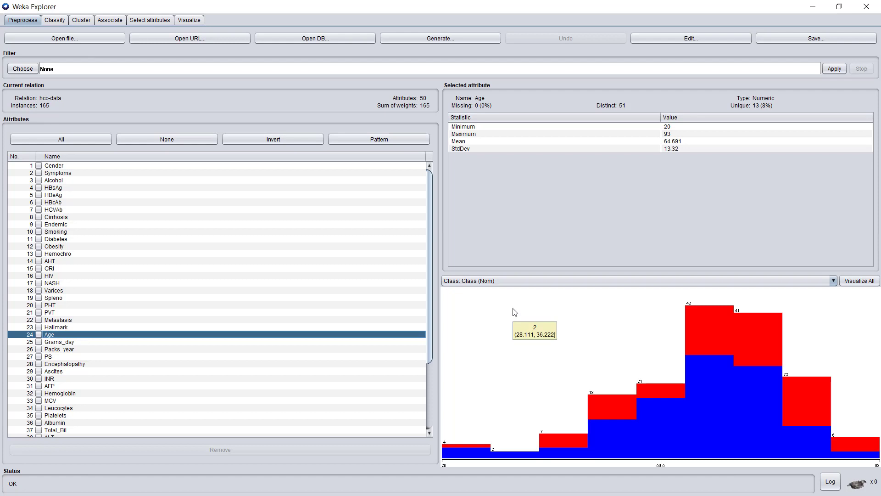
Step: Colour the Age histogram by Symptoms (Nom); the 60.556–68.667 bin holds 43 instances
{"action": "left_click", "coordinate": [508, 281]}
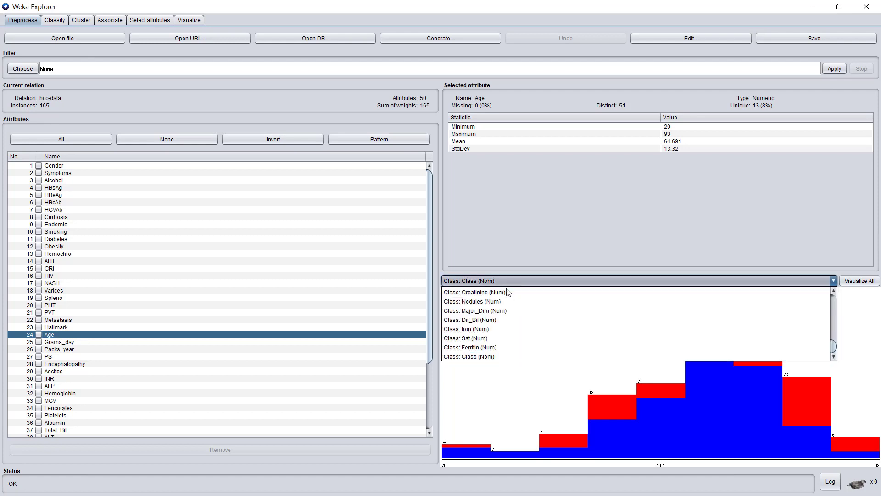
{"action": "scroll", "coordinate": [513, 319], "scroll_direction": "up", "scroll_amount": 1}
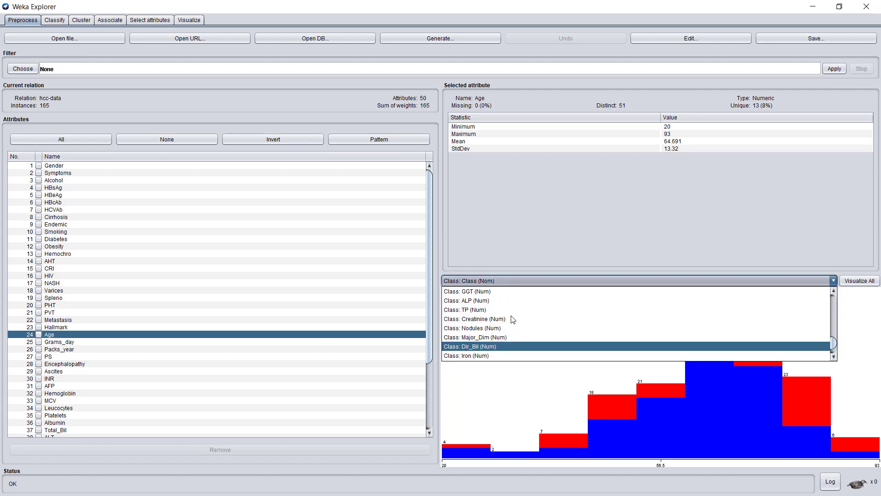
{"action": "scroll", "coordinate": [512, 319], "scroll_direction": "up", "scroll_amount": 7}
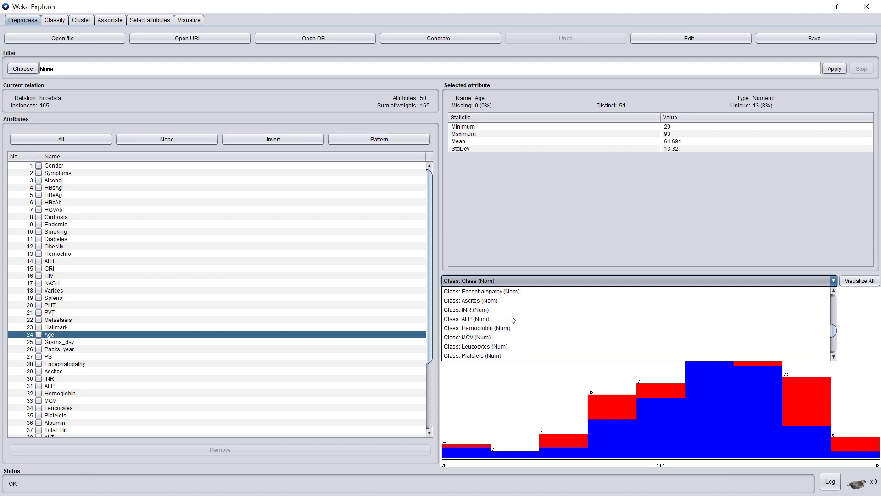
{"action": "scroll", "coordinate": [512, 319], "scroll_direction": "up", "scroll_amount": 6}
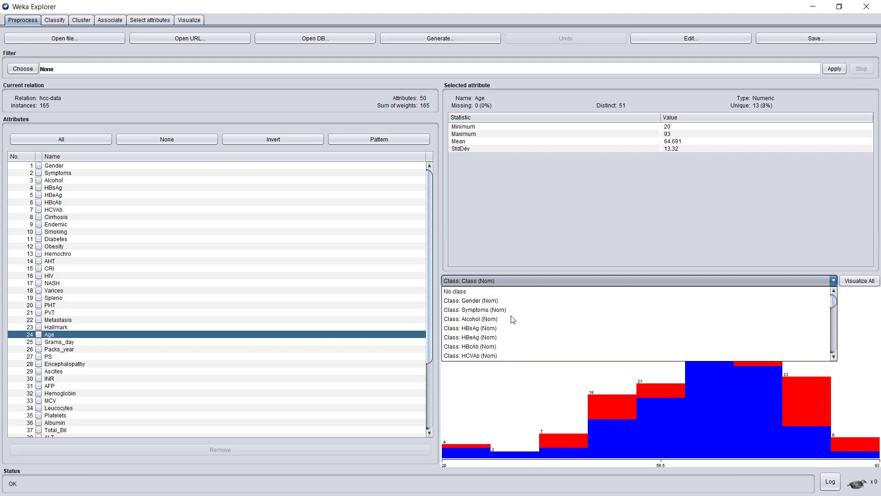
{"action": "left_click", "coordinate": [512, 313]}
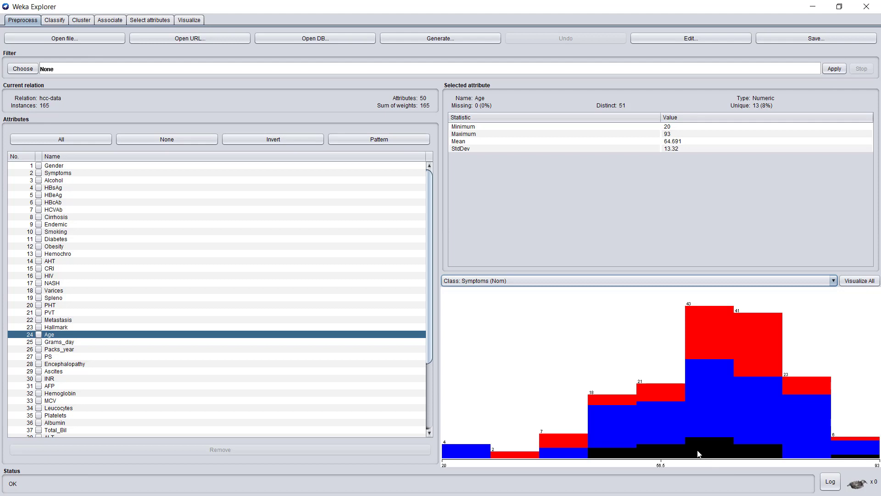
{"action": "mouse_move", "coordinate": [699, 452]}
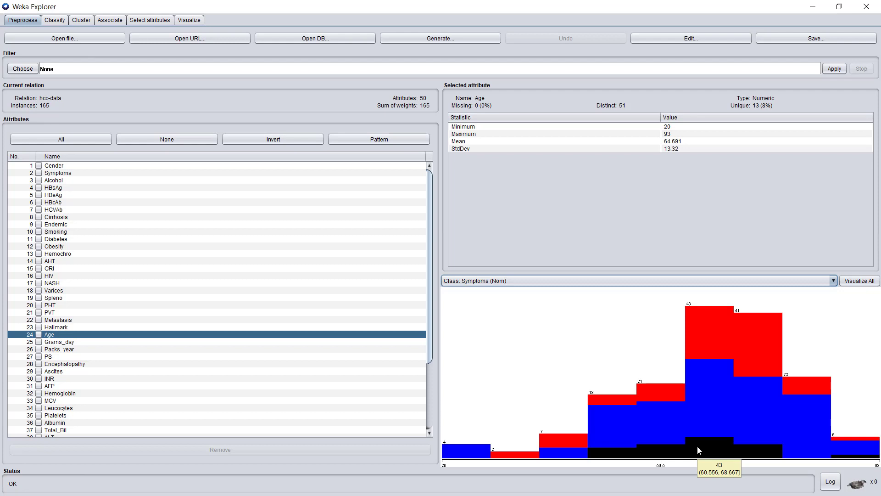
Step: In the data viewer, change row 6's Alcohol to 0, undo it, and close unchanged
{"action": "left_click", "coordinate": [646, 40]}
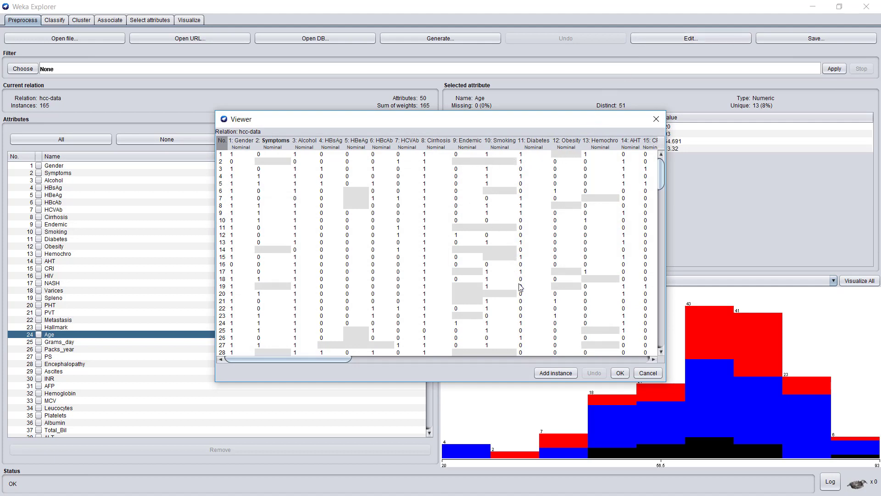
{"action": "left_click", "coordinate": [300, 191]}
{"action": "left_click", "coordinate": [301, 217]}
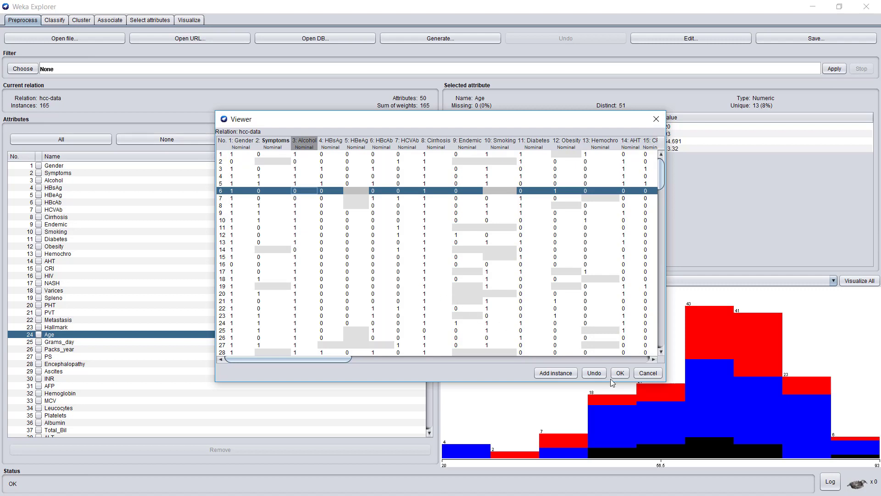
{"action": "left_click", "coordinate": [599, 376]}
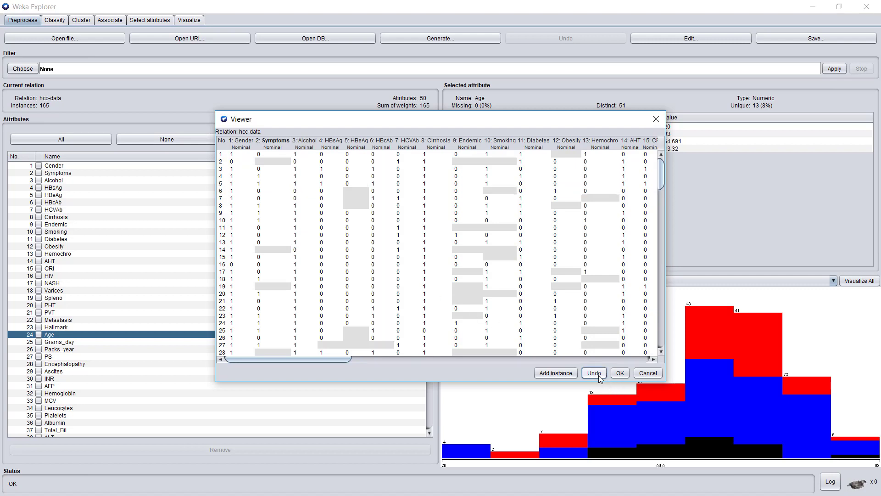
{"action": "left_click", "coordinate": [620, 374]}
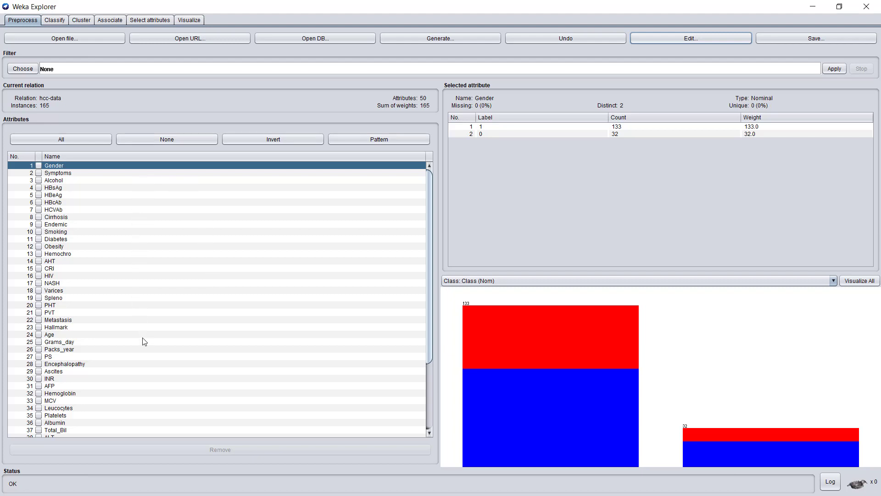
Step: Remove the HBeAg, Obesity and PVT attributes from hcc-data
{"action": "left_click", "coordinate": [39, 195]}
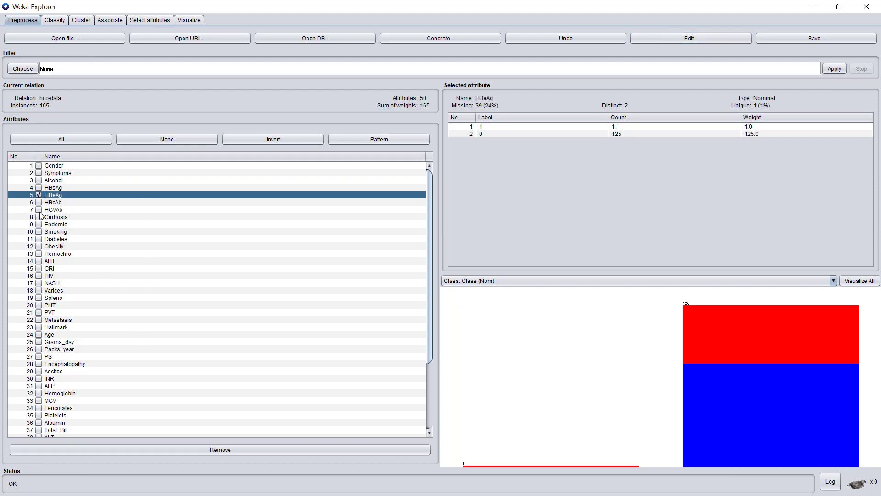
{"action": "left_click", "coordinate": [38, 247]}
{"action": "left_click", "coordinate": [39, 312]}
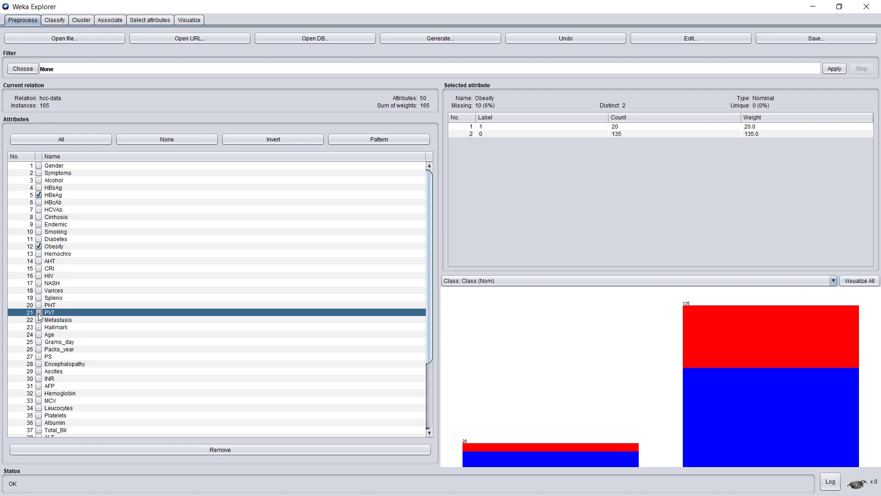
{"action": "left_click", "coordinate": [213, 451]}
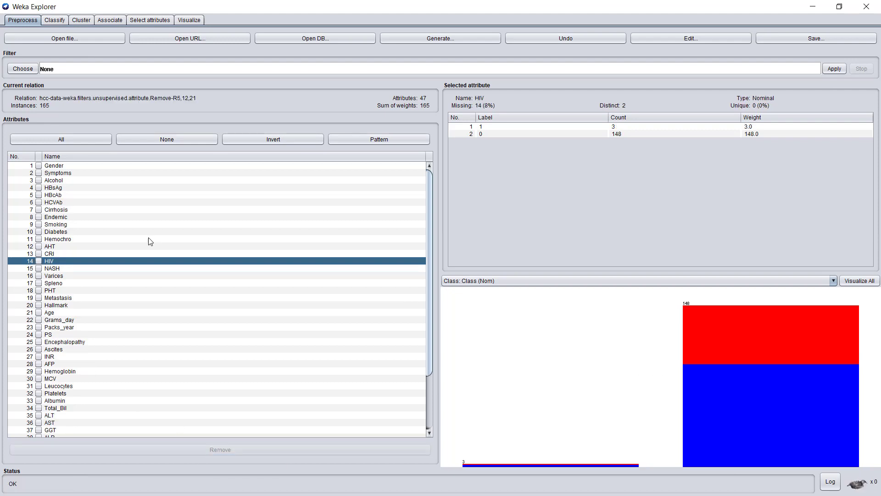
Step: Select HCVAb, Diabetes and Spleno, invert the selection, and remove all other attributes
{"action": "left_click", "coordinate": [38, 203]}
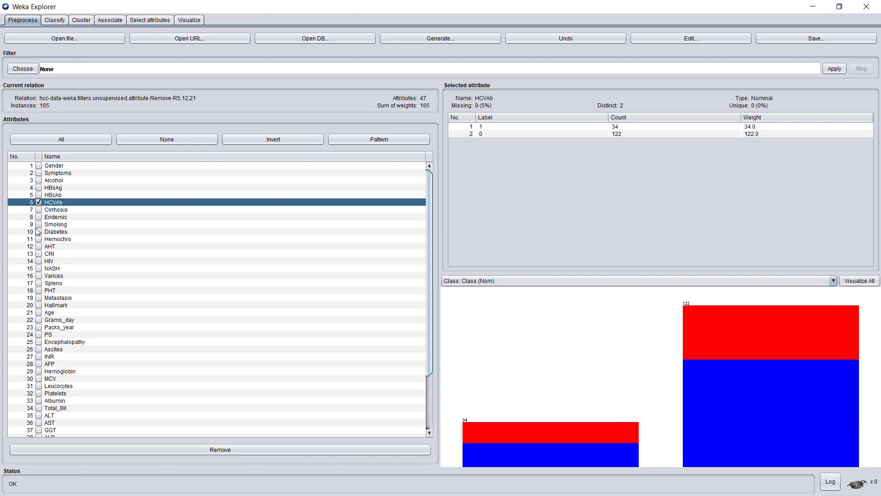
{"action": "left_click", "coordinate": [38, 232]}
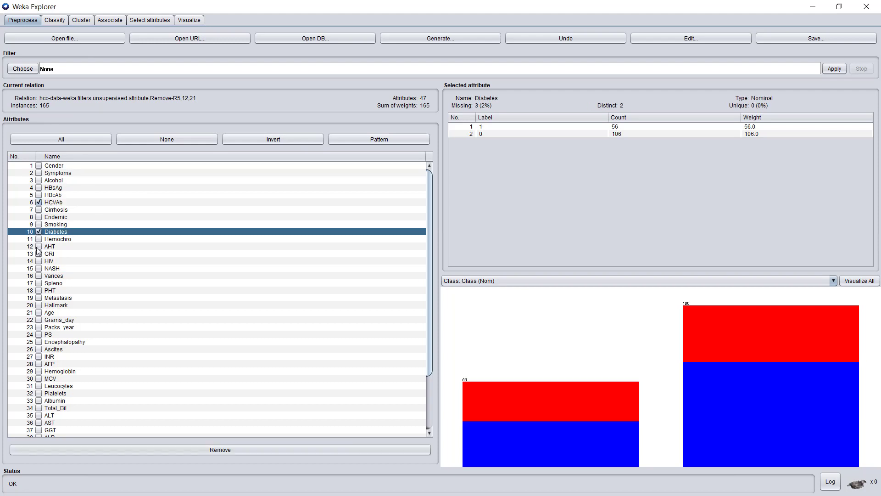
{"action": "left_click", "coordinate": [38, 283]}
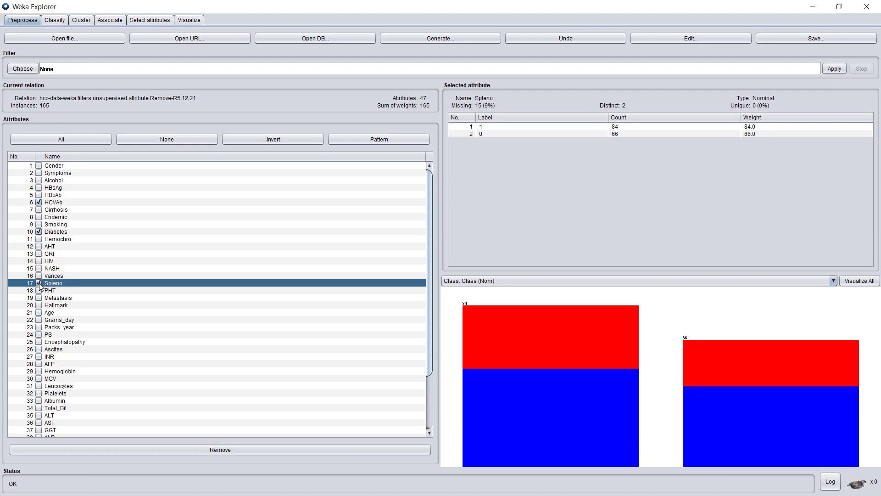
{"action": "left_click", "coordinate": [258, 141]}
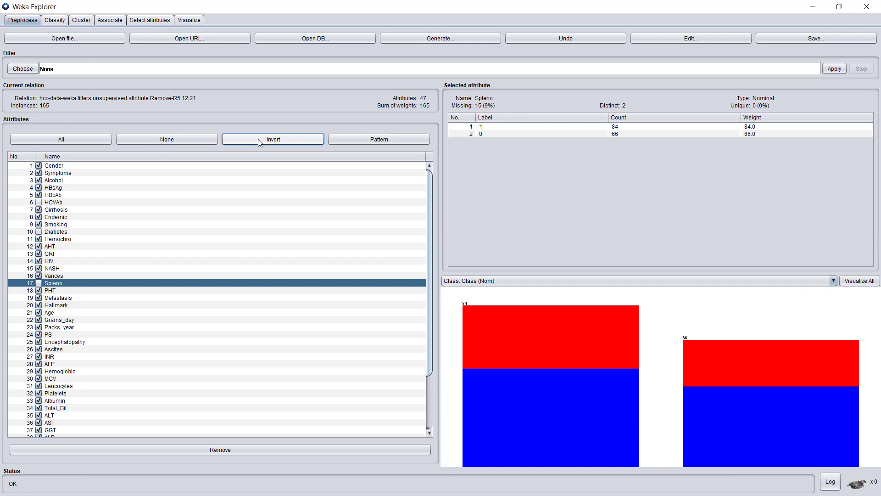
{"action": "left_click", "coordinate": [219, 449]}
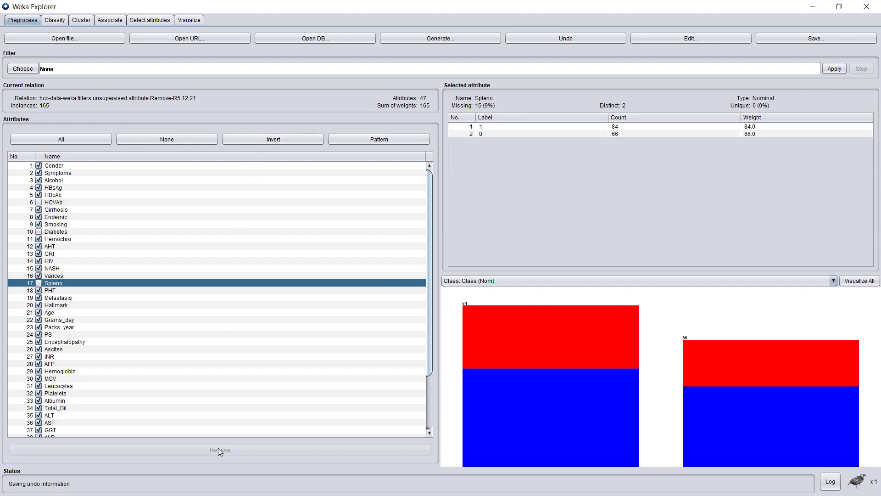